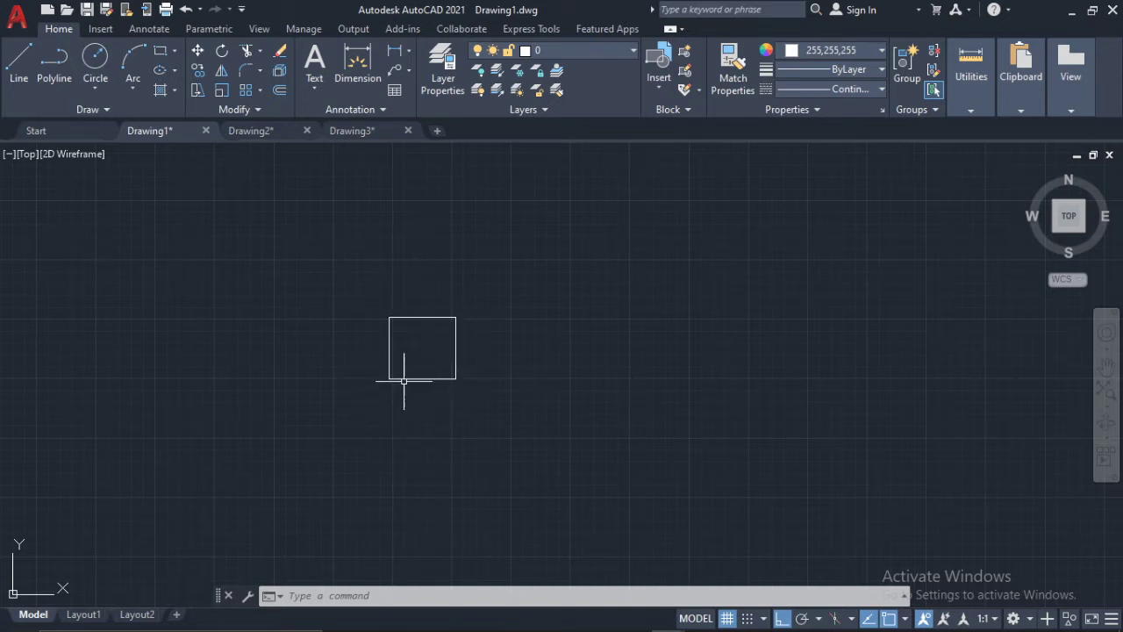
- Add a multiline text reading "A" in a small text box just below the square's lower-left corner
left_click(314, 81)
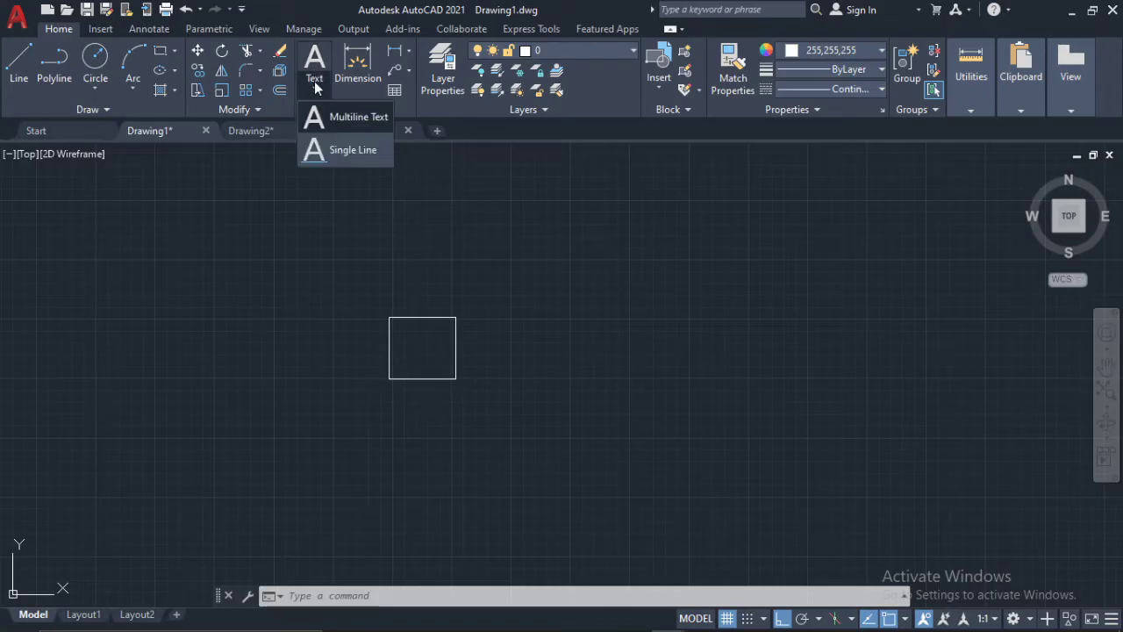
left_click(341, 119)
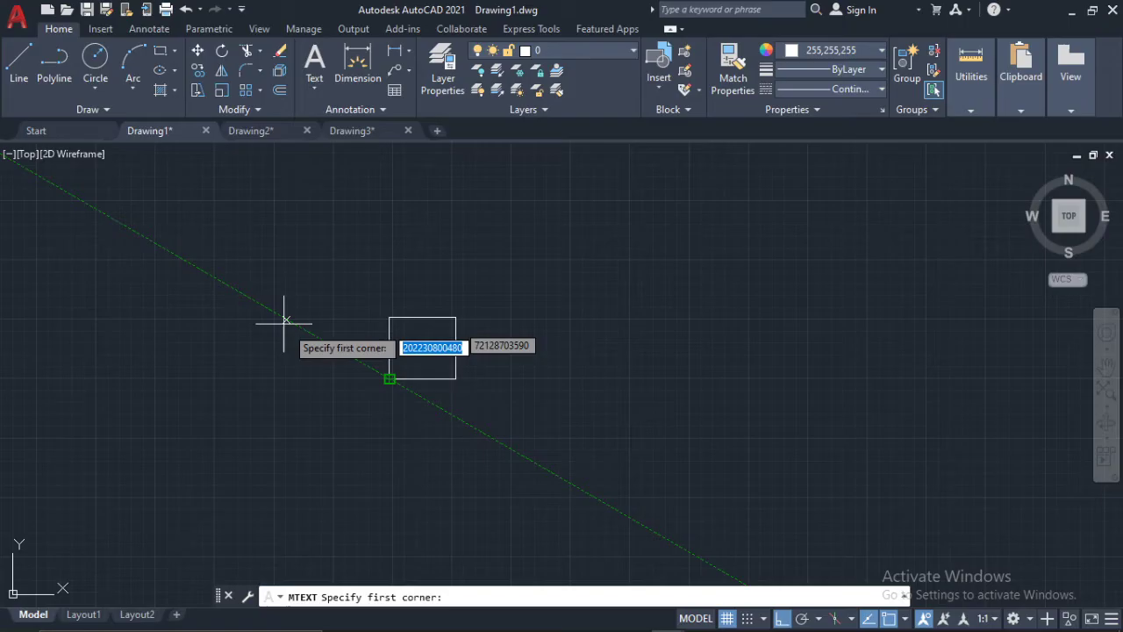
left_click(364, 379)
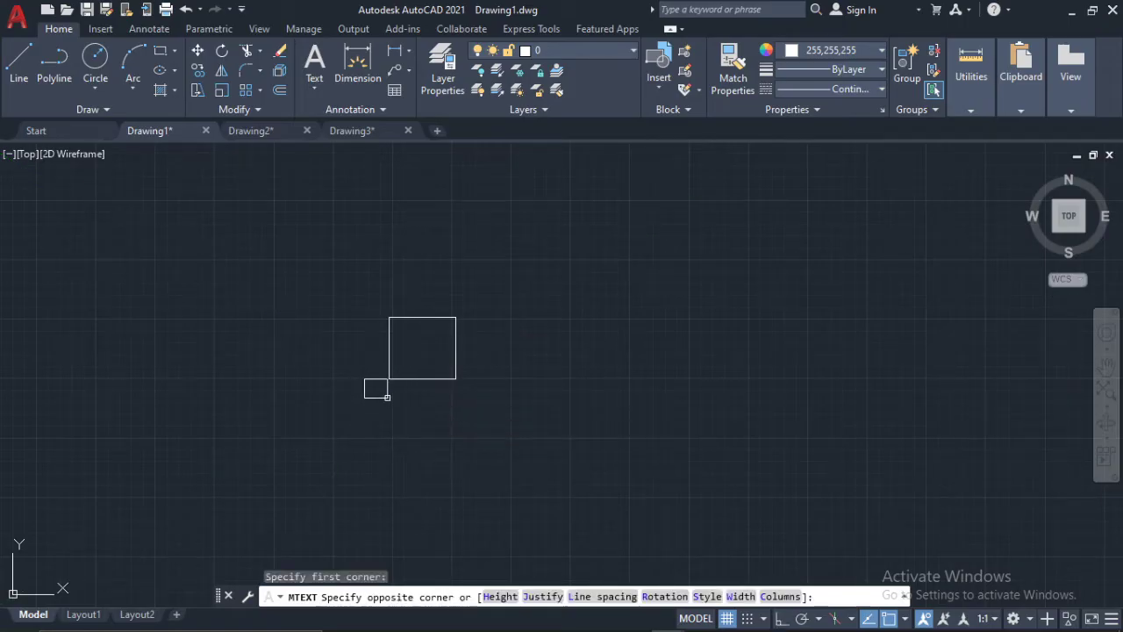
left_click(387, 397)
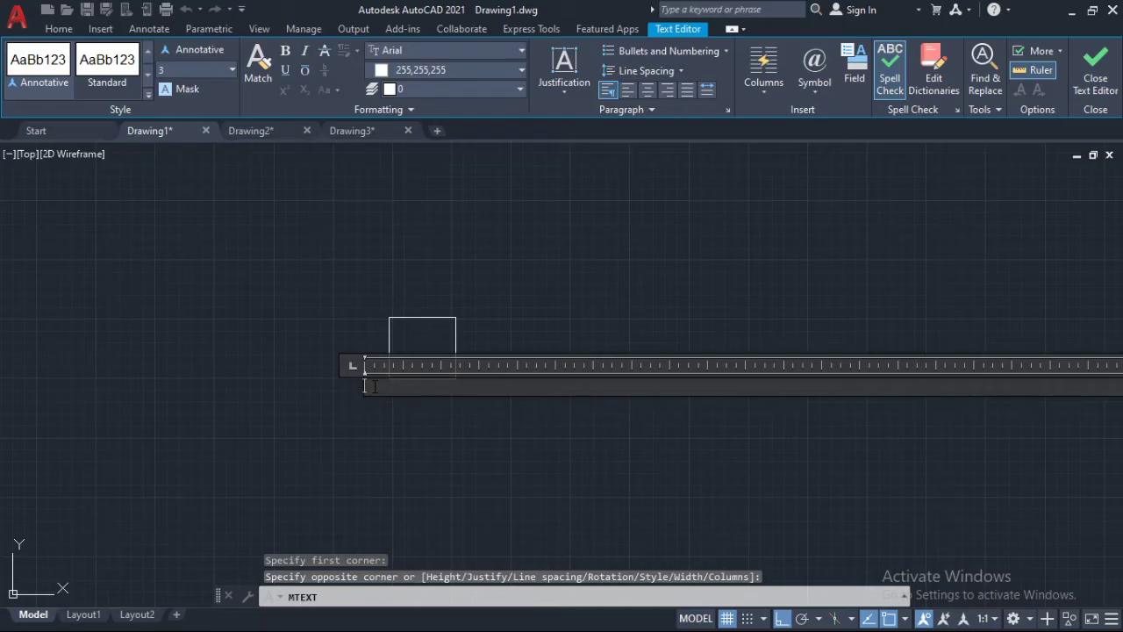
left_click(346, 439)
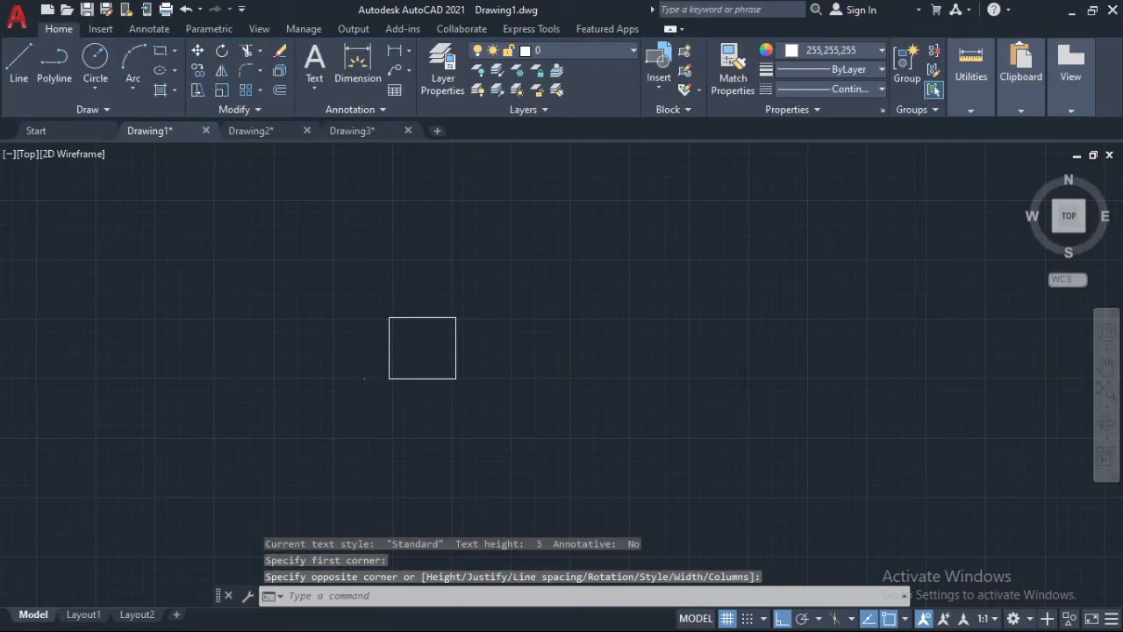
- Select the tiny text beside the square's lower-left corner and examine its size relative to the square
scroll(415, 304, "down", 2)
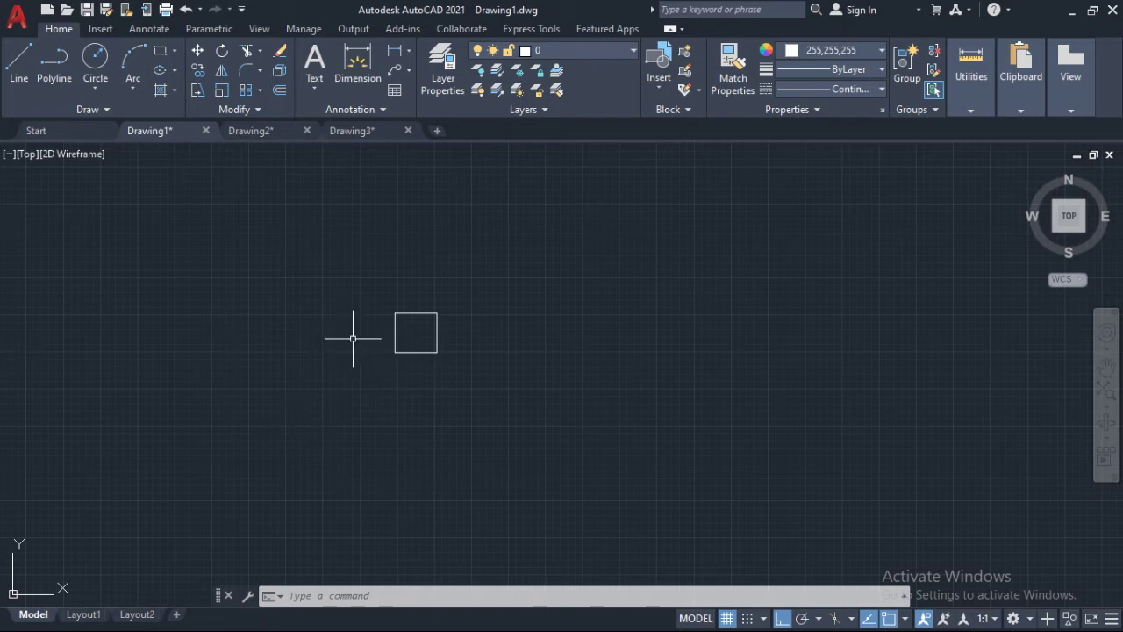
mouse_move(357, 338)
left_mouse_down()
mouse_move(346, 334)
mouse_move(361, 328)
mouse_move(381, 351)
mouse_move(381, 383)
mouse_move(394, 376)
mouse_move(376, 330)
mouse_move(356, 328)
left_mouse_up()
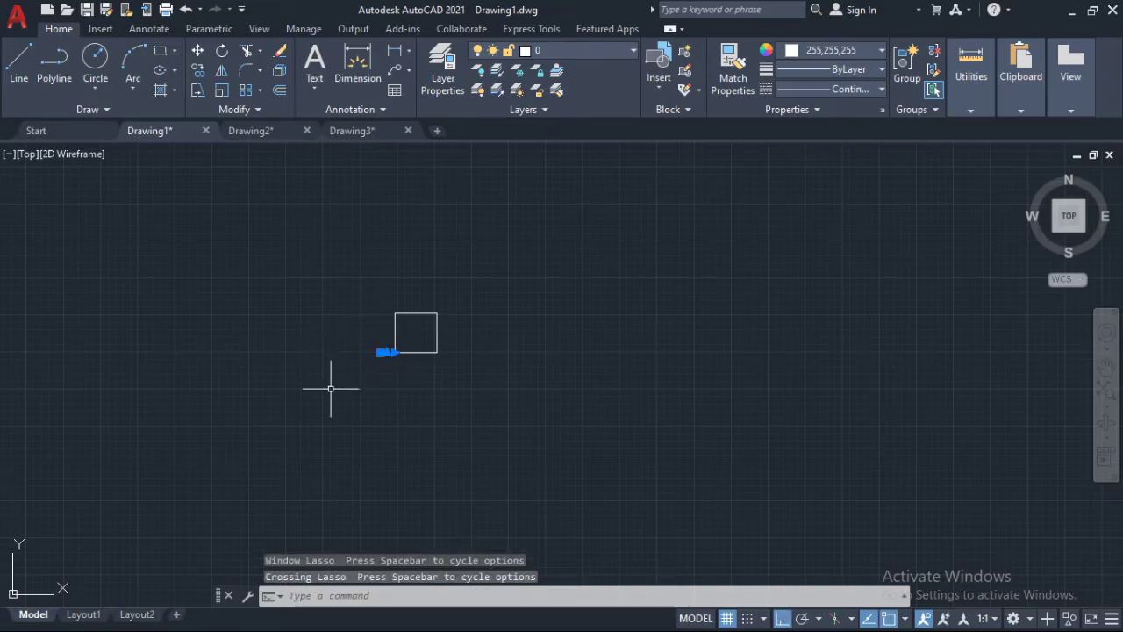
scroll(392, 326, "up", 3)
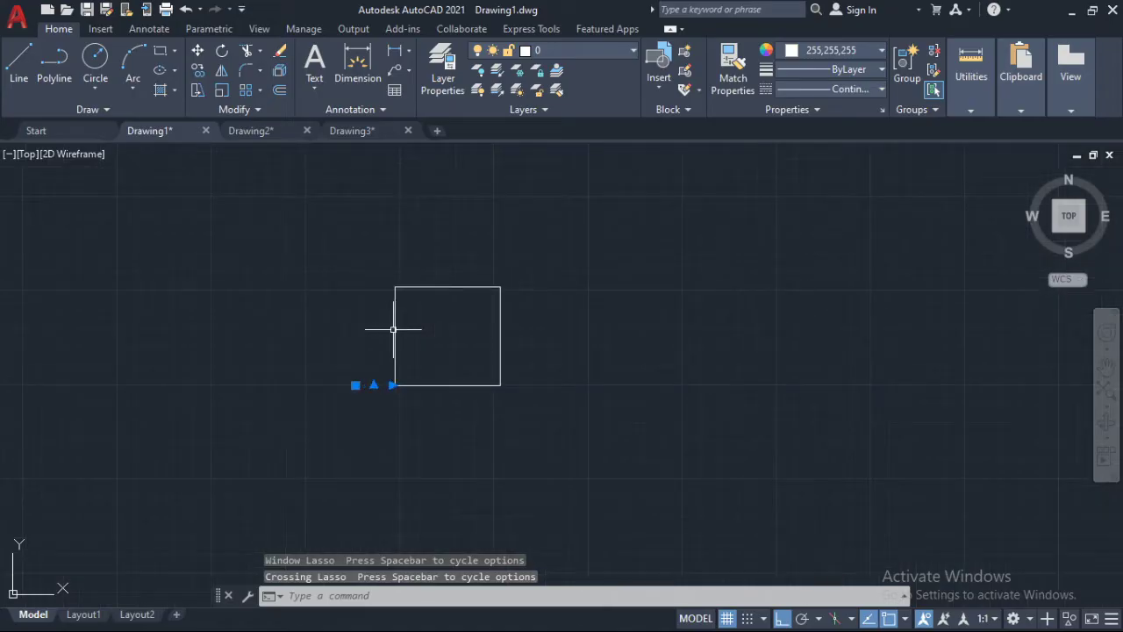
scroll(382, 388, "up", 3)
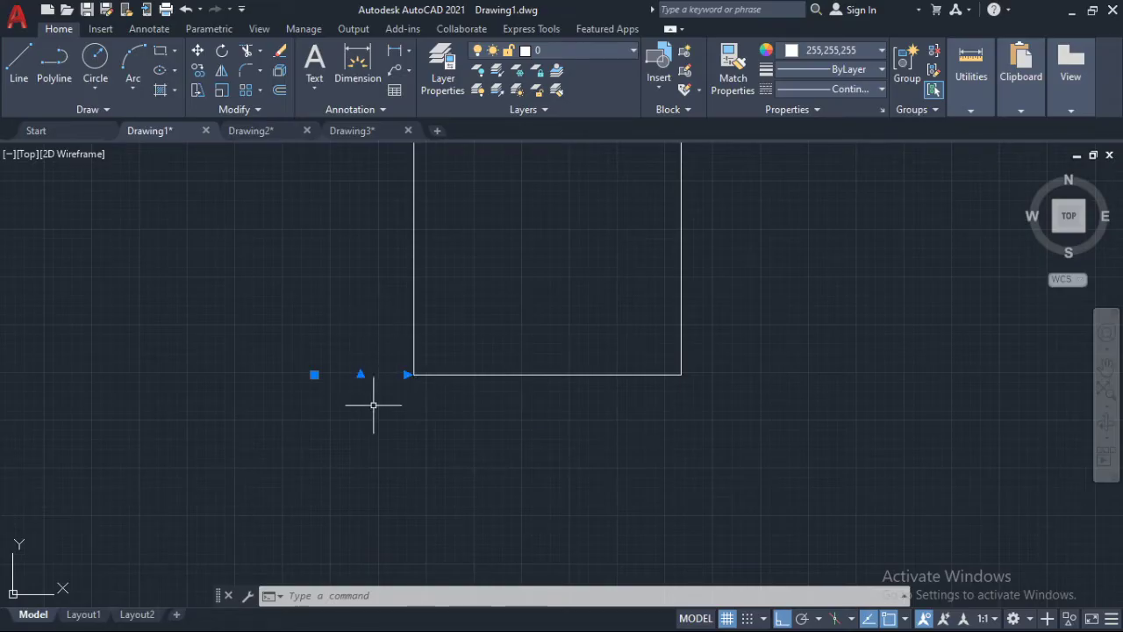
scroll(356, 382, "up", 4)
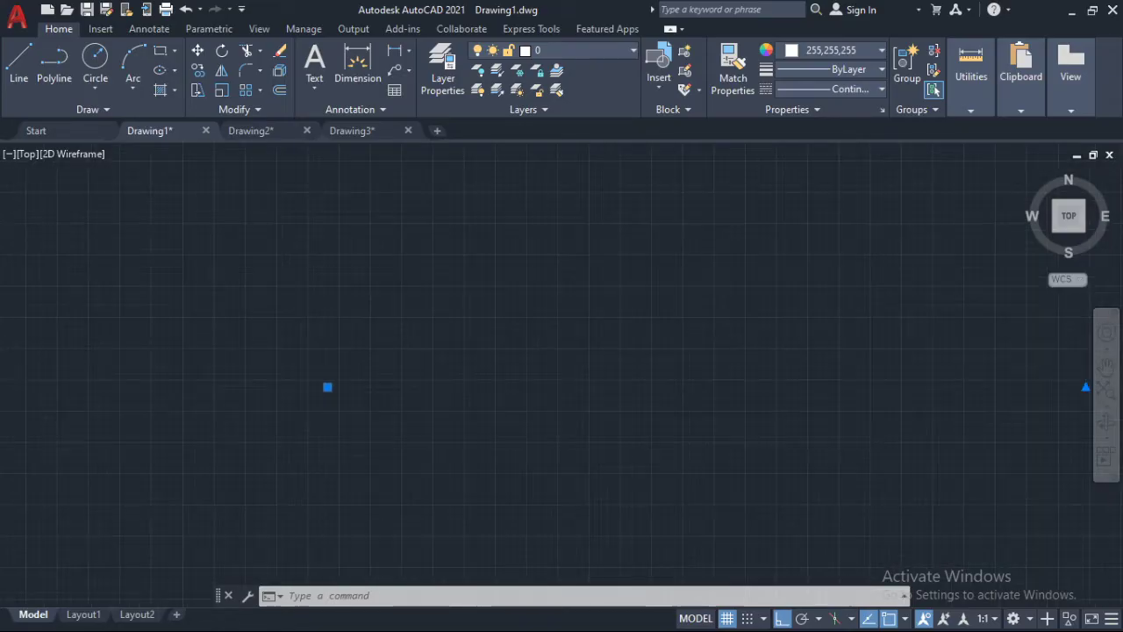
scroll(514, 308, "up", 4)
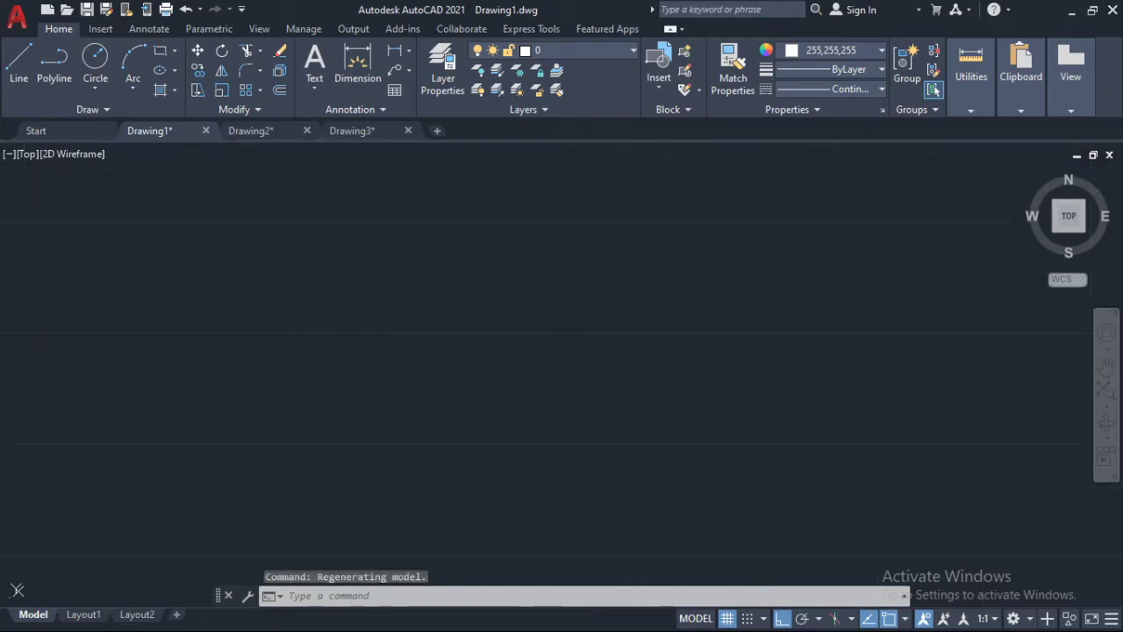
scroll(474, 237, "down", 3)
scroll(232, 251, "up", 2)
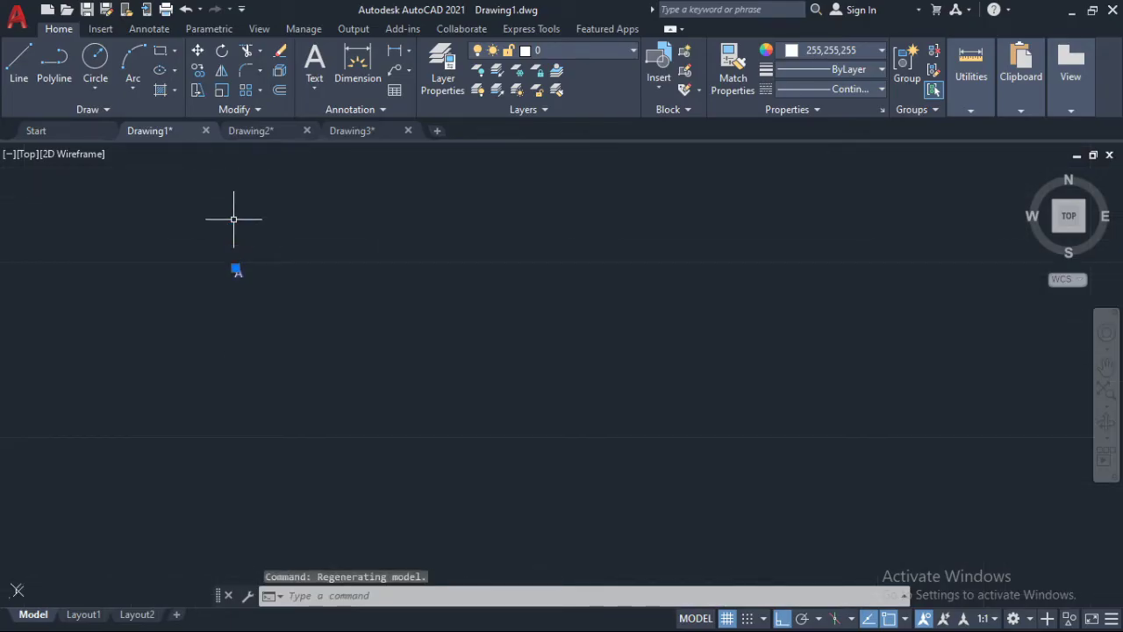
scroll(230, 268, "up", 3)
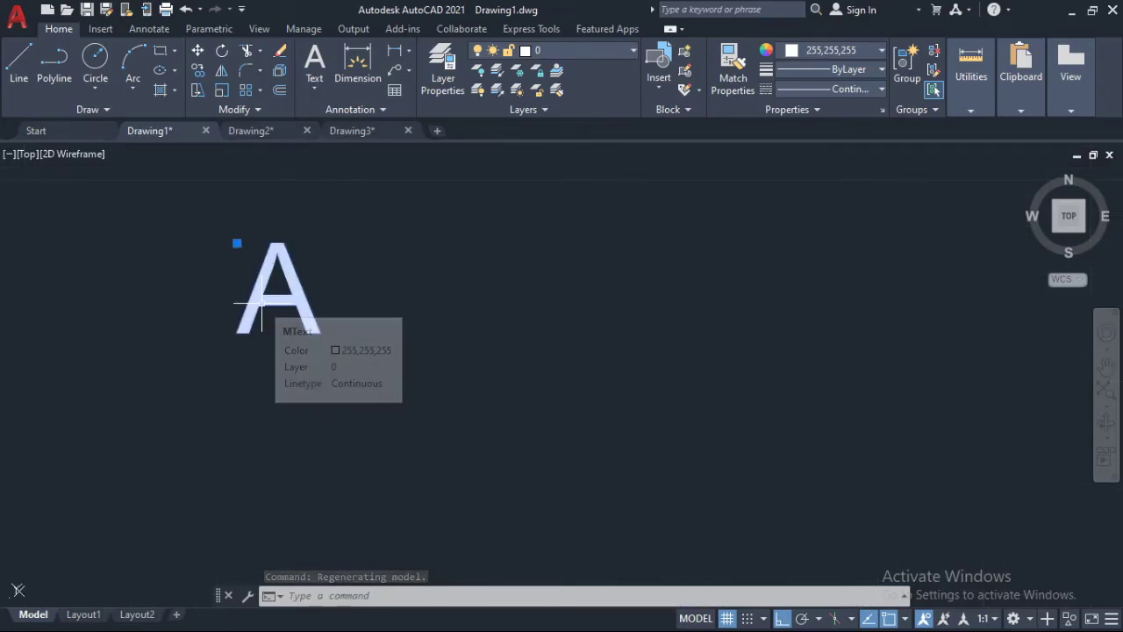
scroll(264, 285, "down", 5)
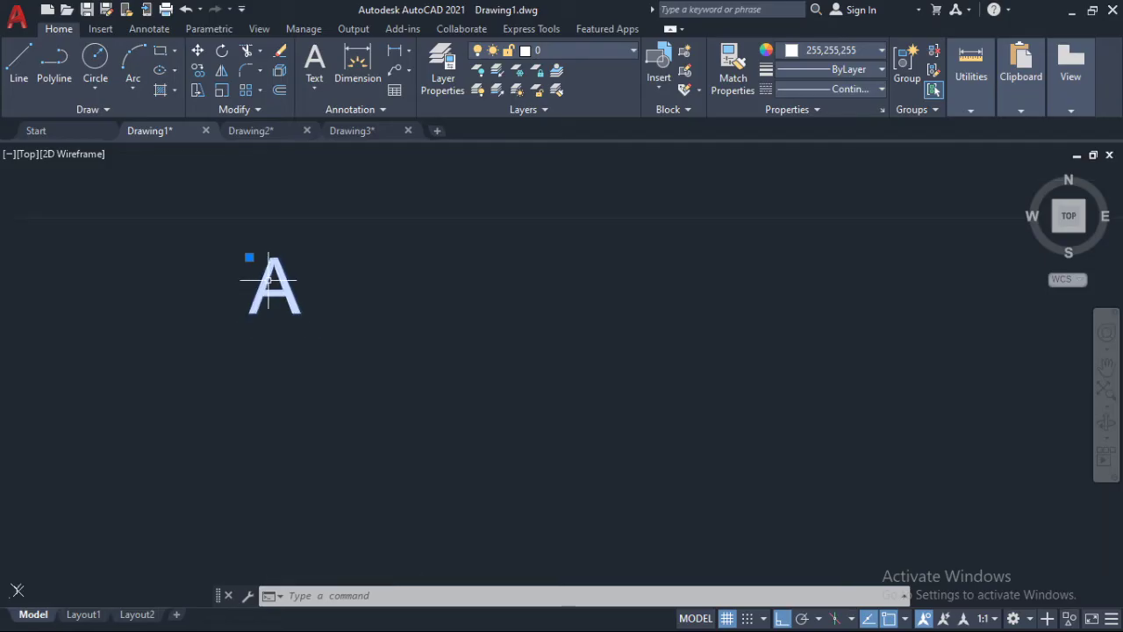
scroll(274, 272, "up", 5)
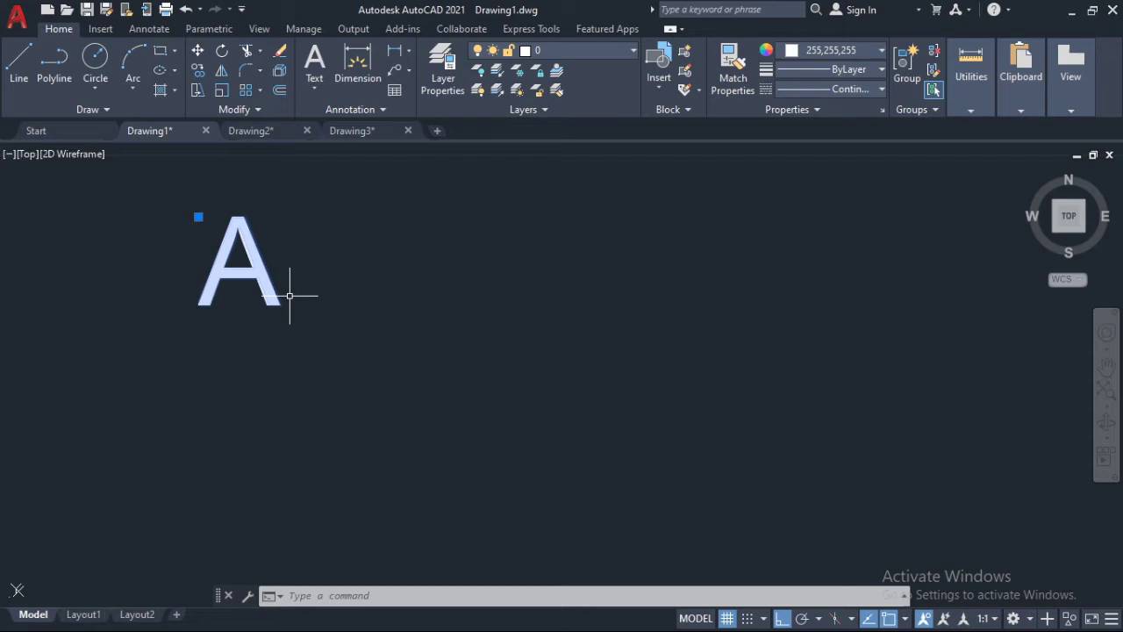
scroll(389, 277, "down", 5)
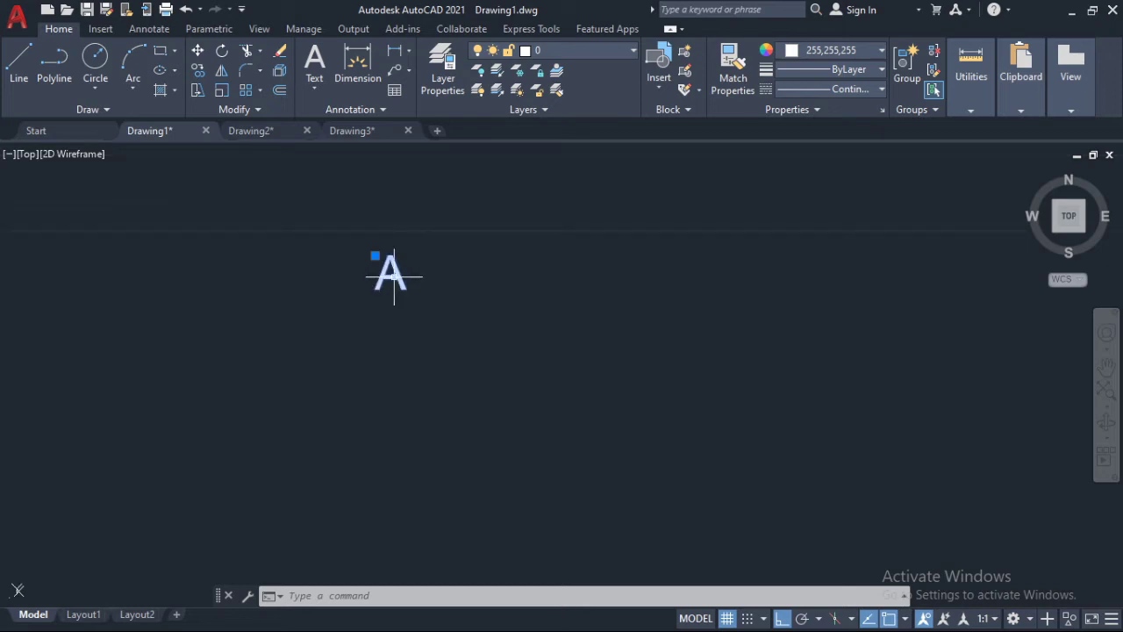
scroll(389, 277, "up", 1)
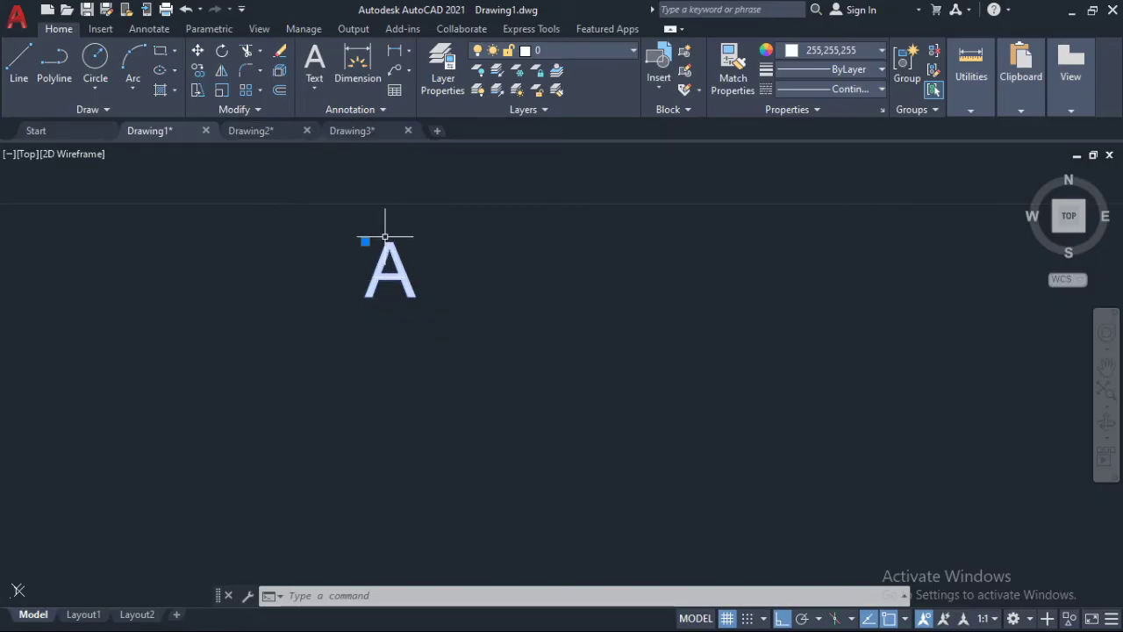
- Scale the selected letter A by a factor of 1000000 about a base point on the letter
left_click(221, 90)
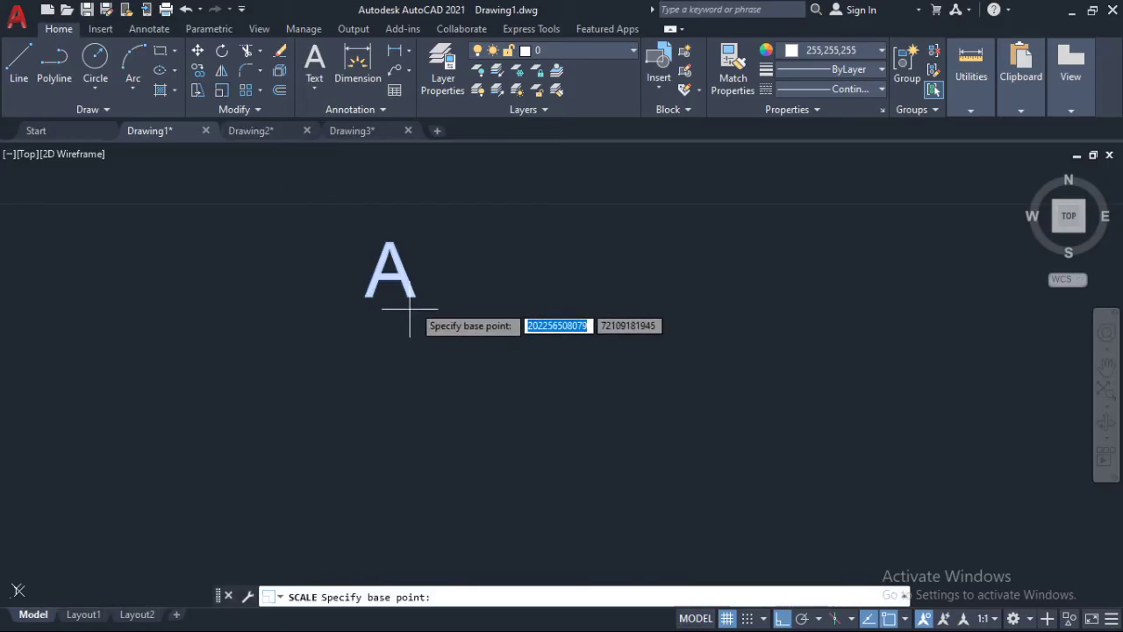
left_click(396, 277)
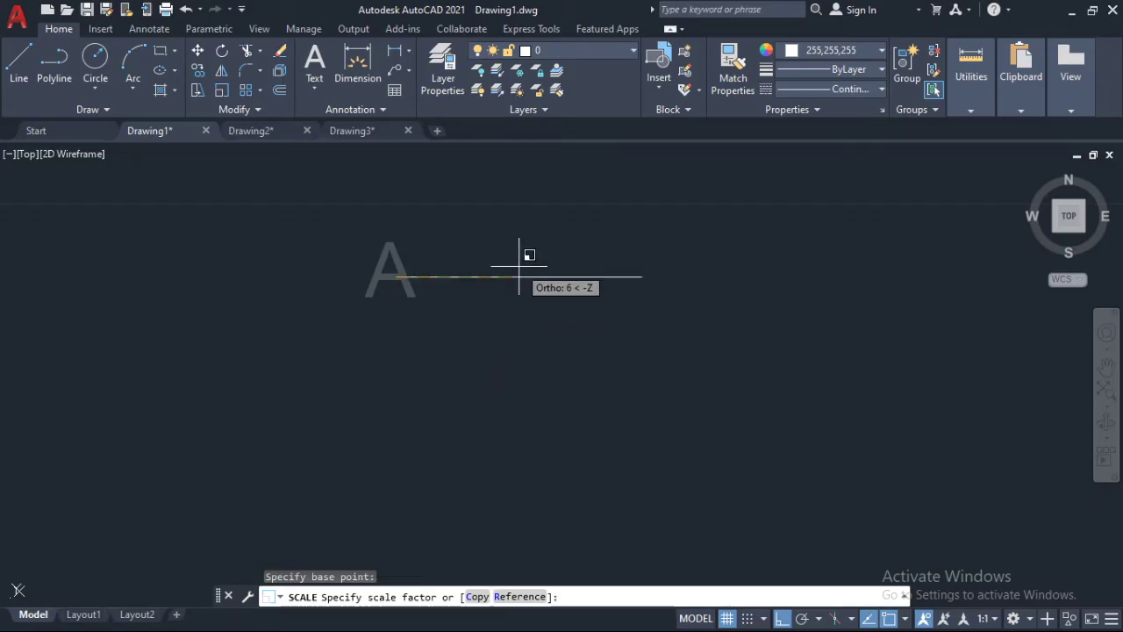
type("1000")
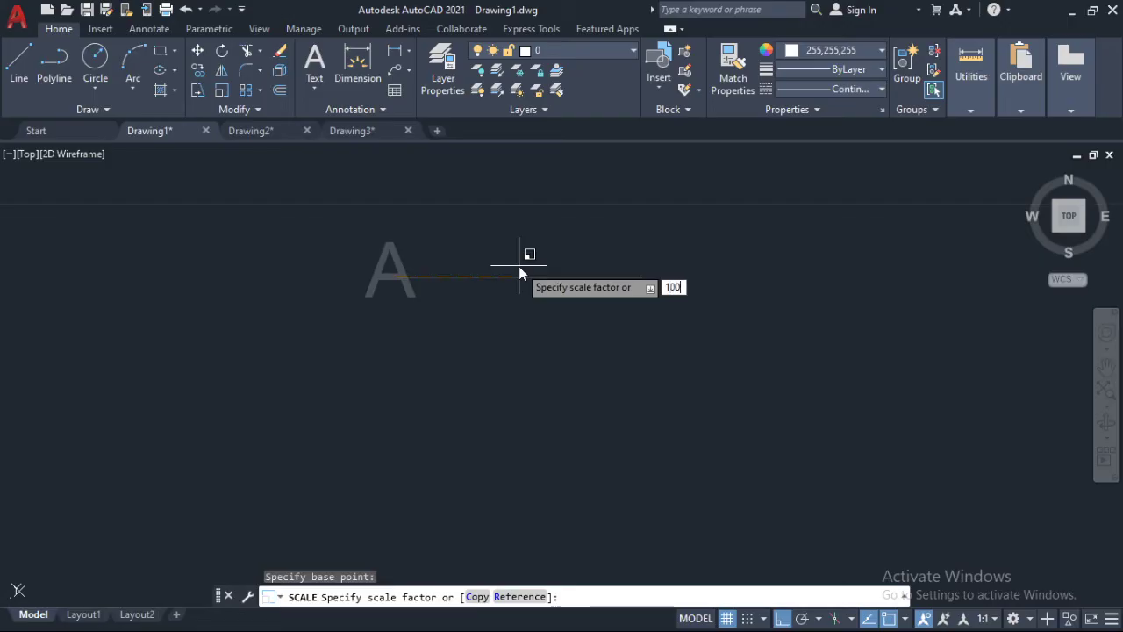
type("00")
key("Return")
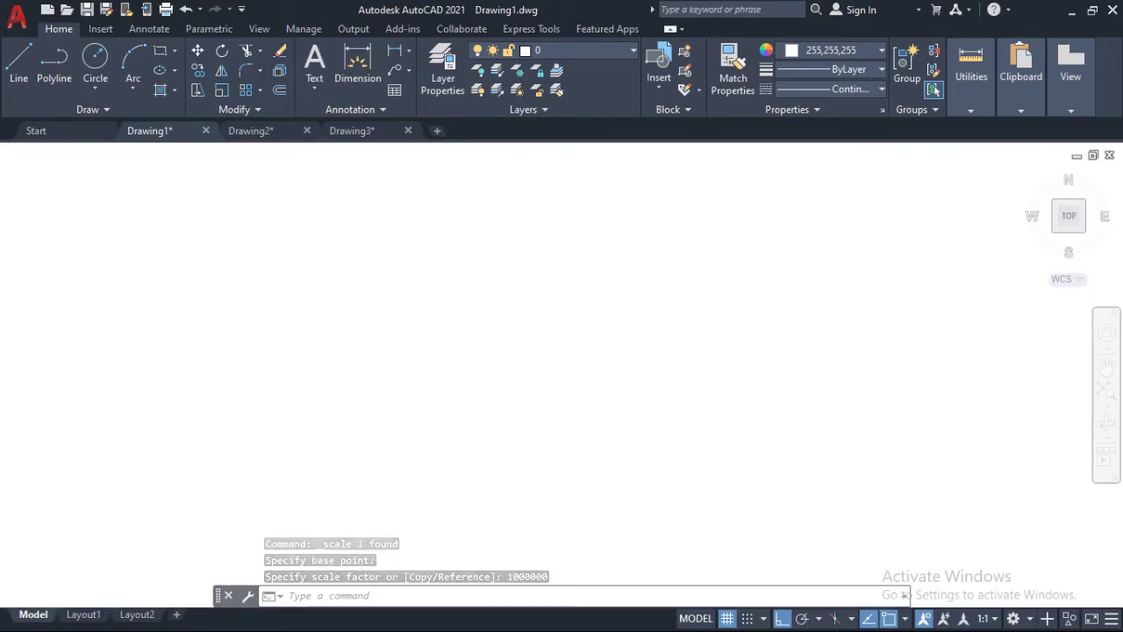
- Copy the enlarged letter A horizontally toward the square's lower-left corner
scroll(656, 228, "down", 5)
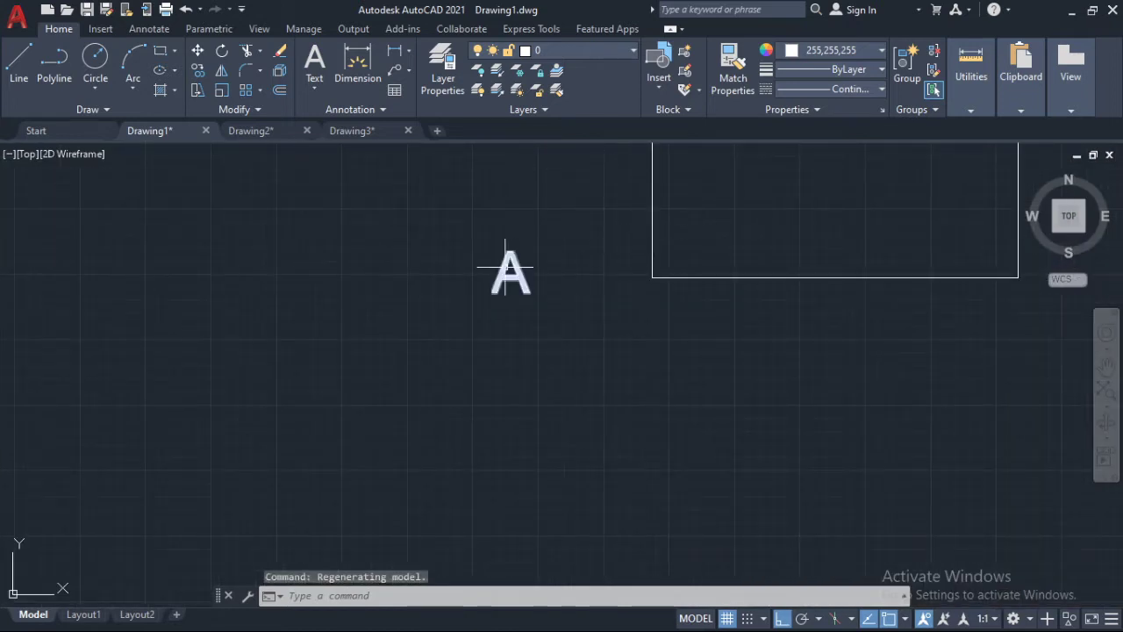
left_click(509, 271)
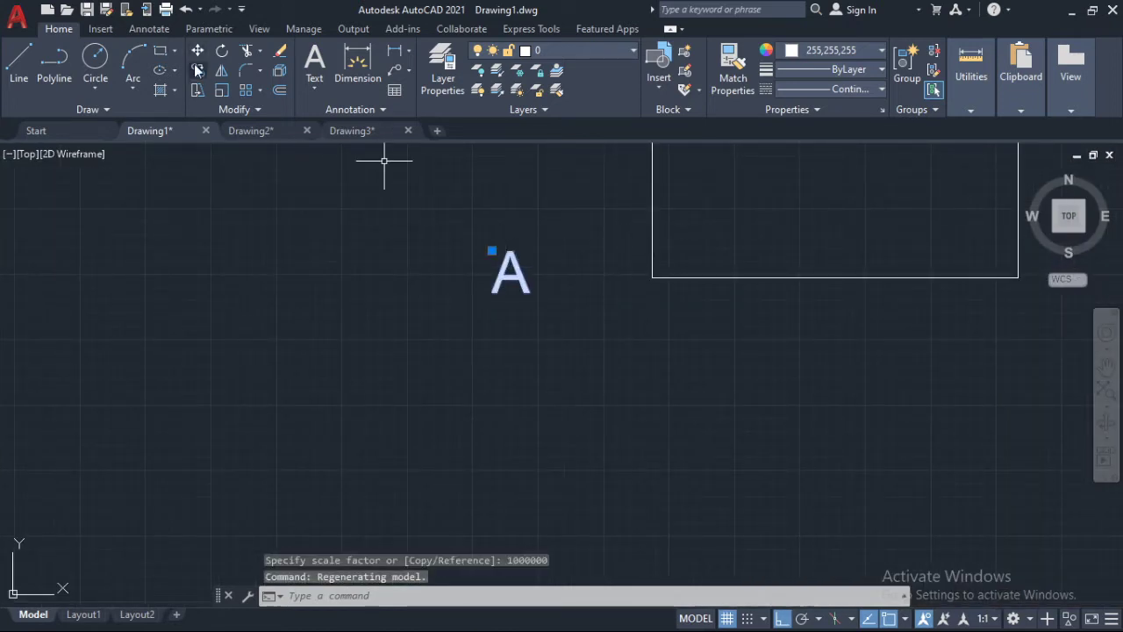
left_click(198, 71)
left_click(496, 261)
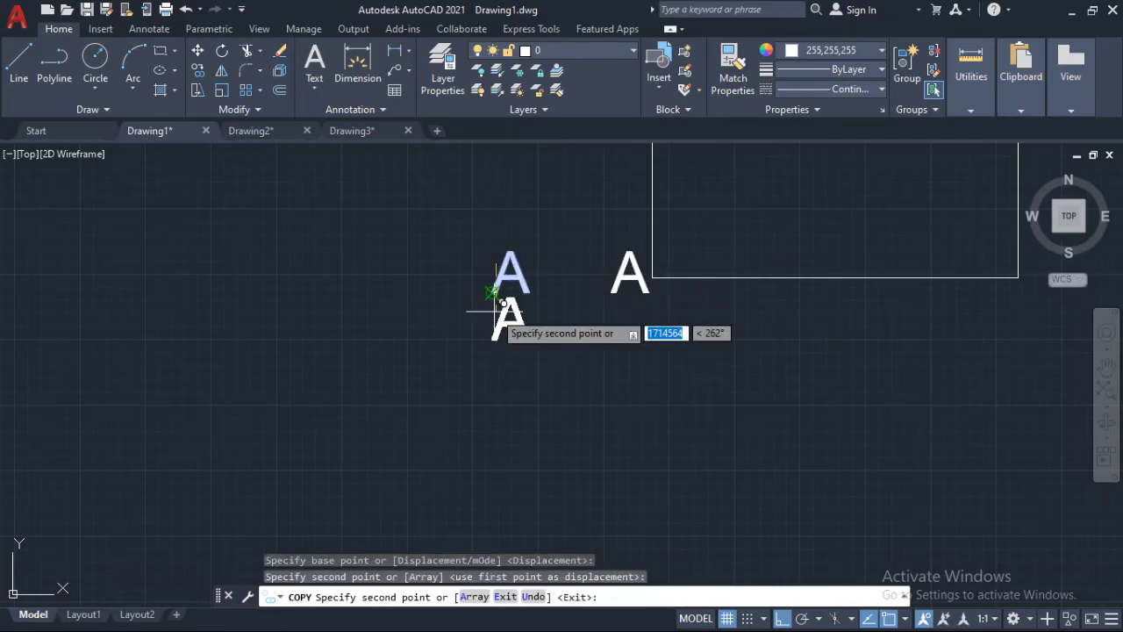
key("Escape")
- Delete both letter A texts beside the square
scroll(515, 247, "down", 6)
mouse_move(515, 252)
middle_mouse_down()
mouse_move(501, 306)
mouse_move(516, 382)
middle_mouse_up()
scroll(509, 306, "up", 4)
scroll(513, 306, "down", 2)
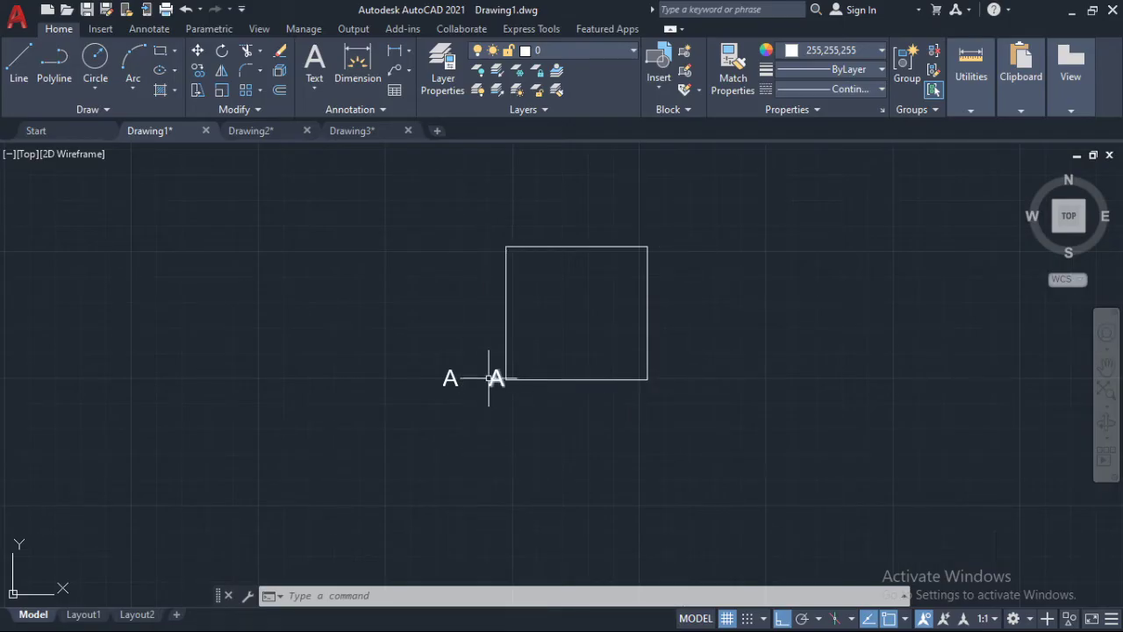
left_click(496, 379)
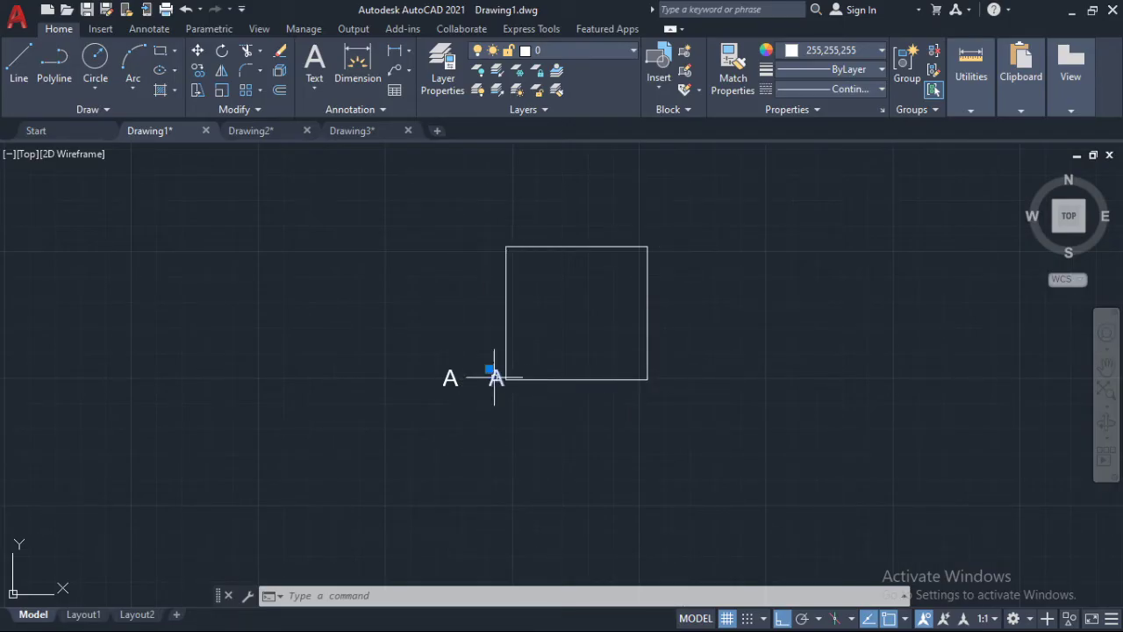
left_click(448, 378)
key("Delete")
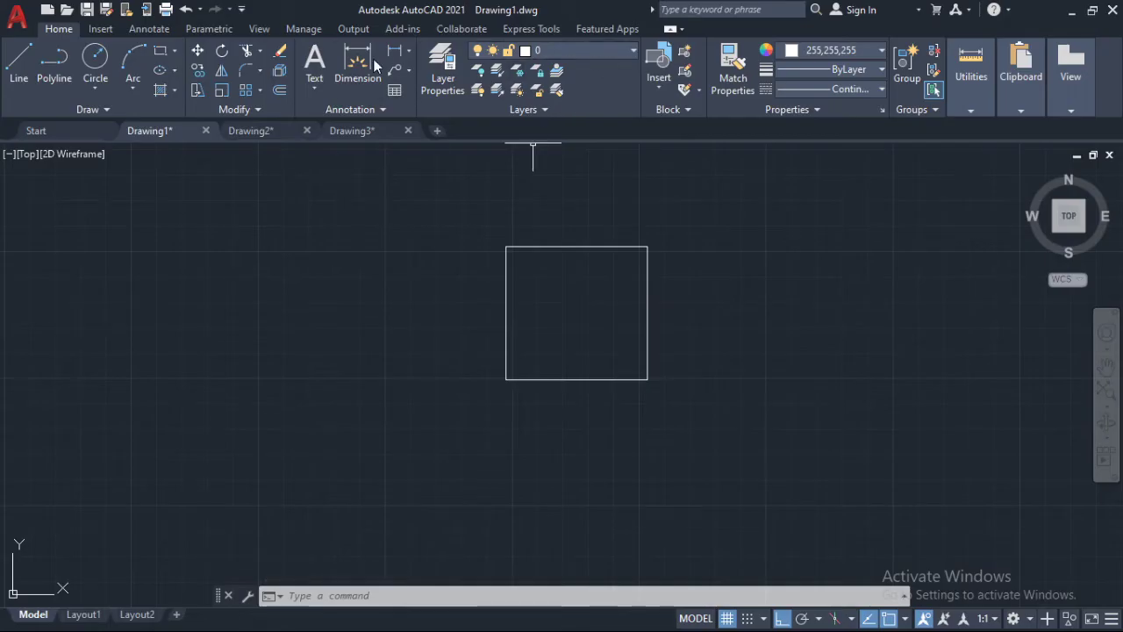
- Set the Standard text style's height to 1000000 and apply the change
left_click(372, 114)
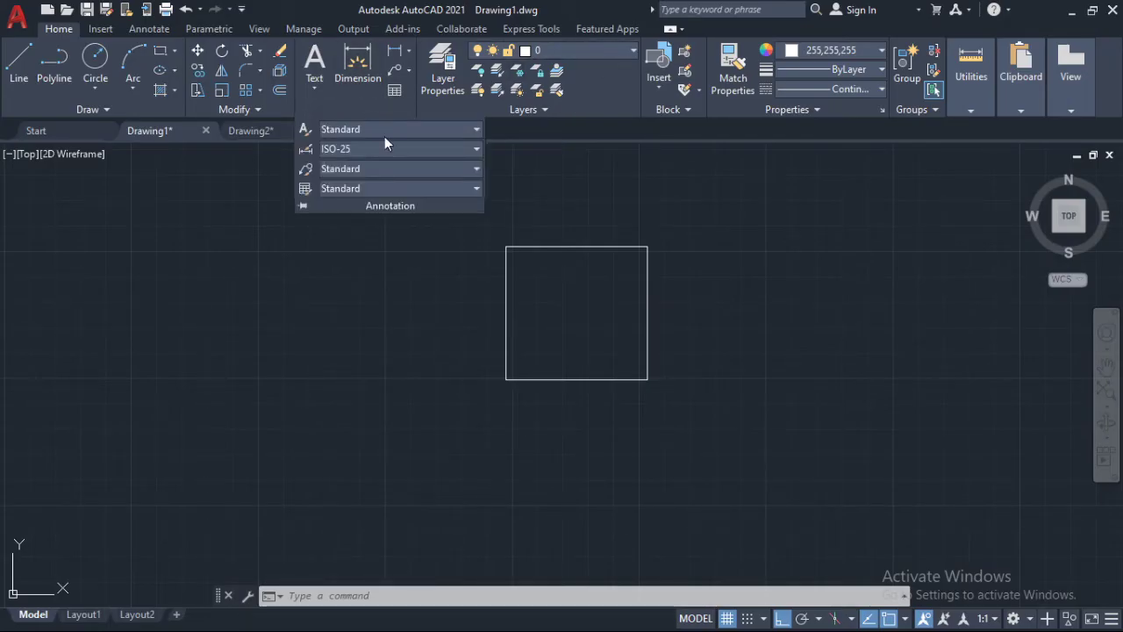
left_click(478, 130)
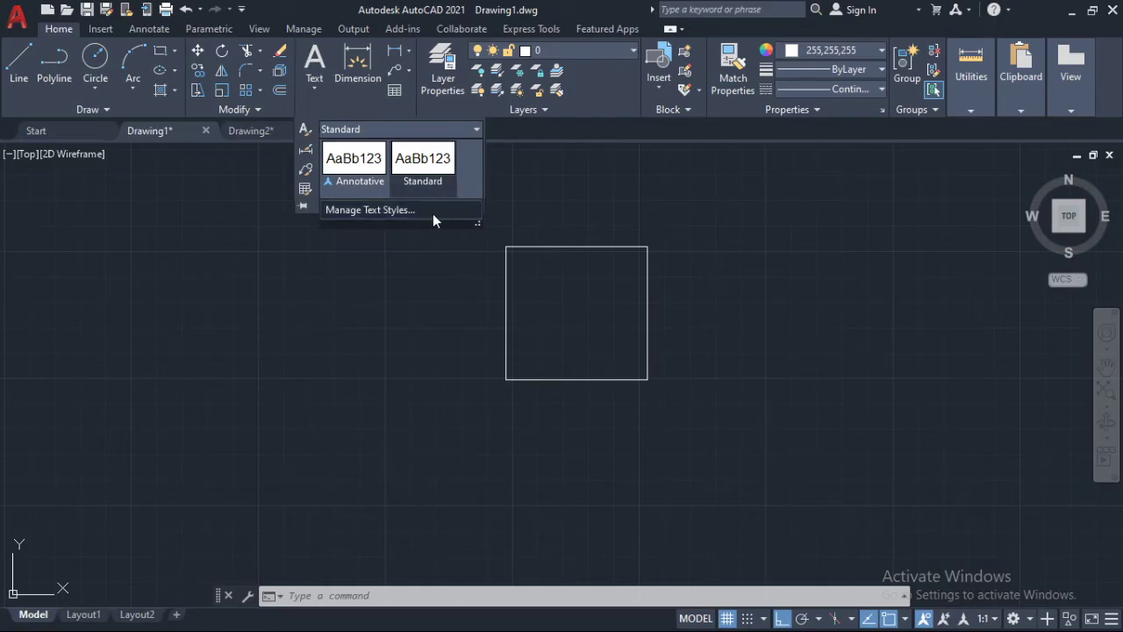
left_click(401, 212)
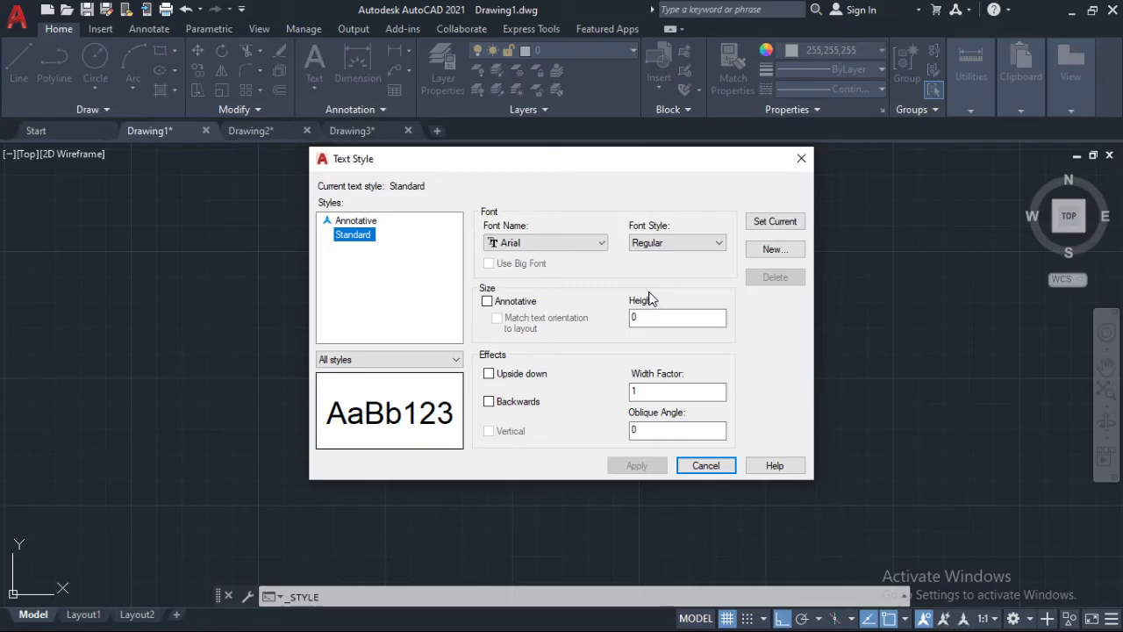
left_click(685, 321)
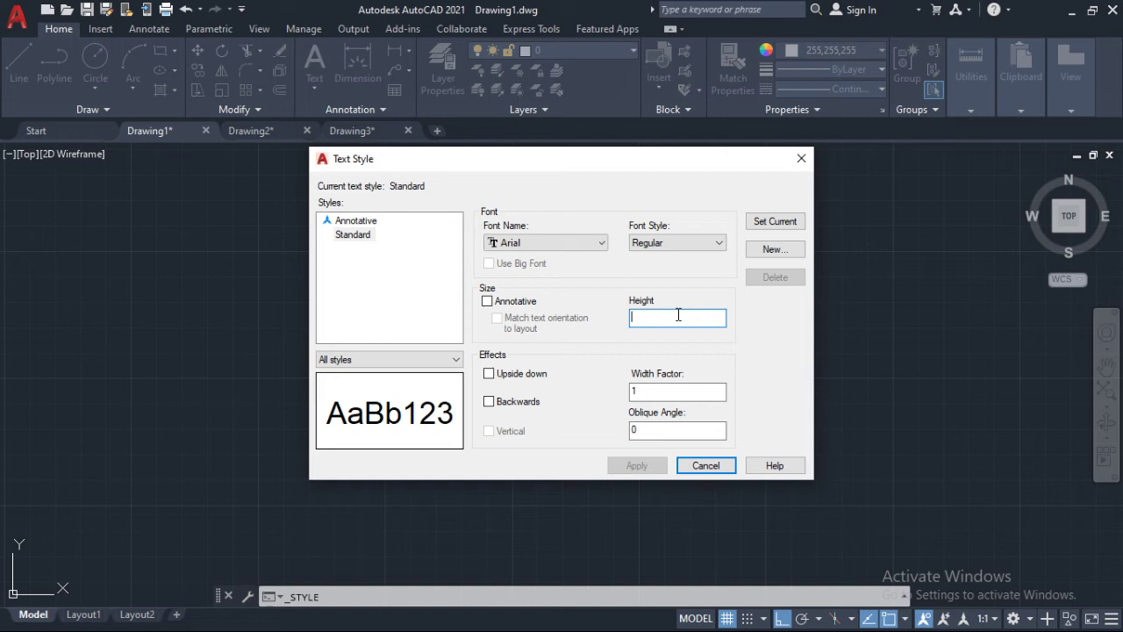
type("1000000")
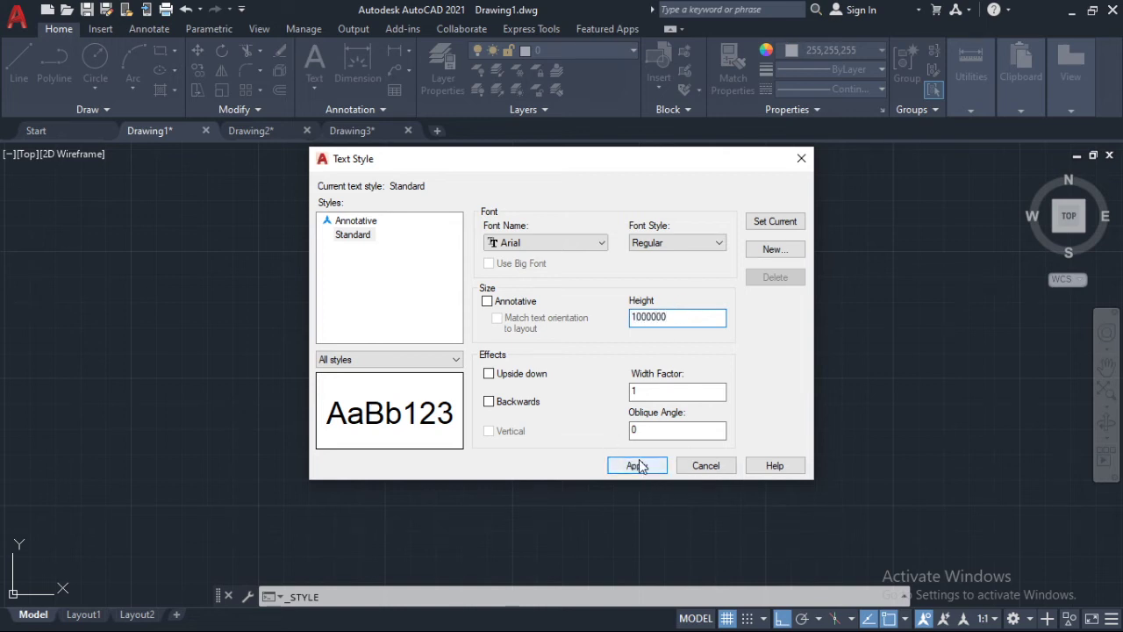
left_click(638, 466)
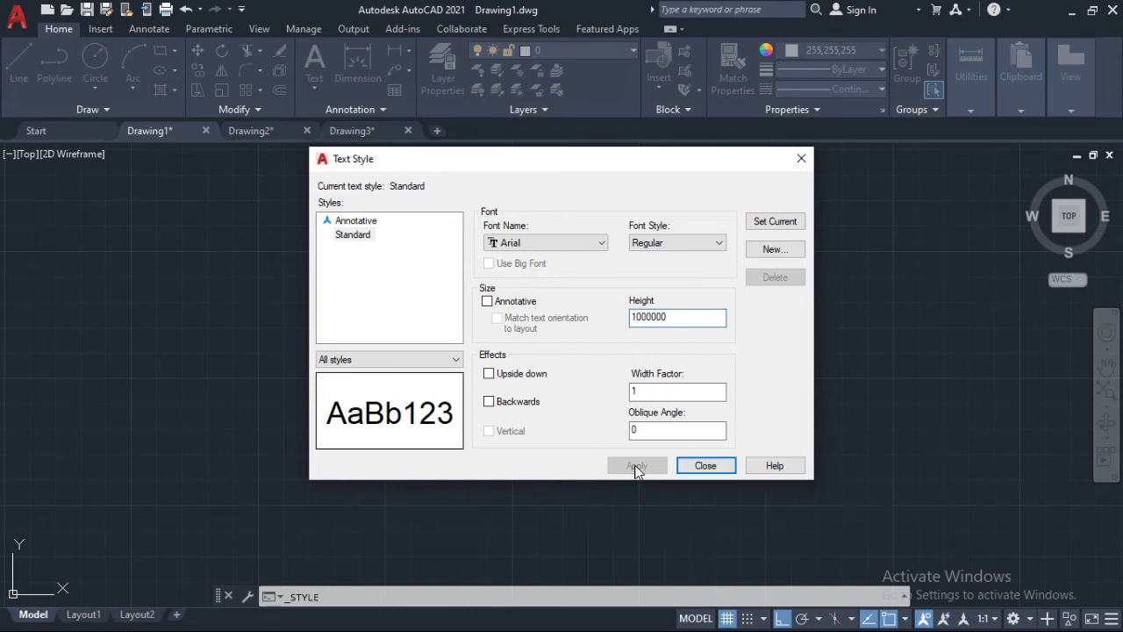
left_click(703, 465)
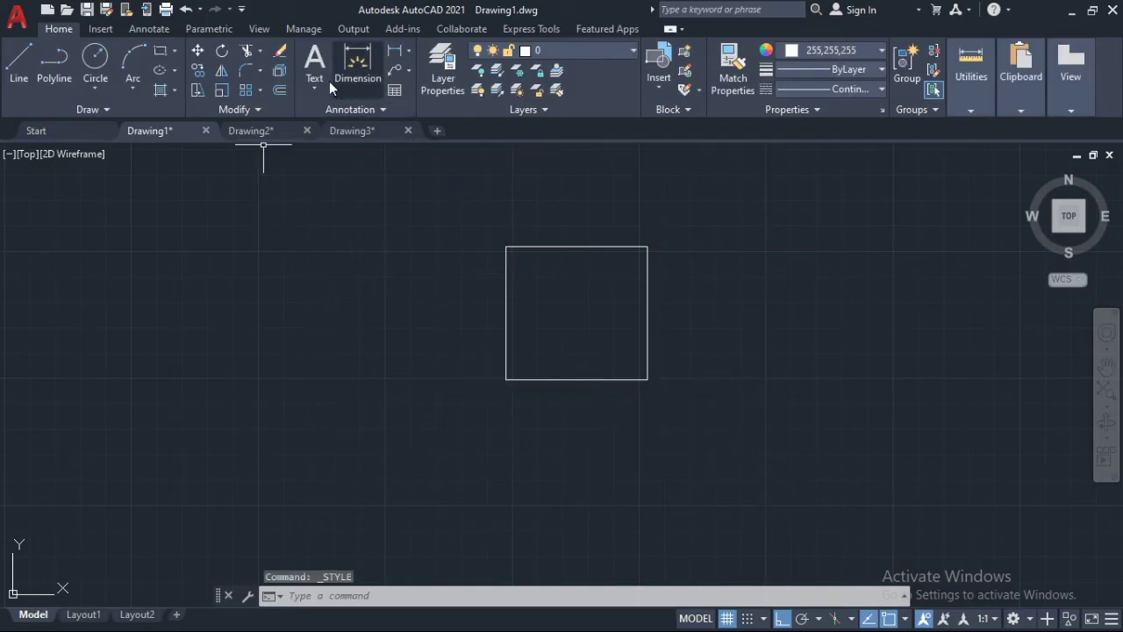
- Create a multiline text reading A just outside the square's lower-left corner using the Standard text style
left_click(314, 92)
left_click(352, 107)
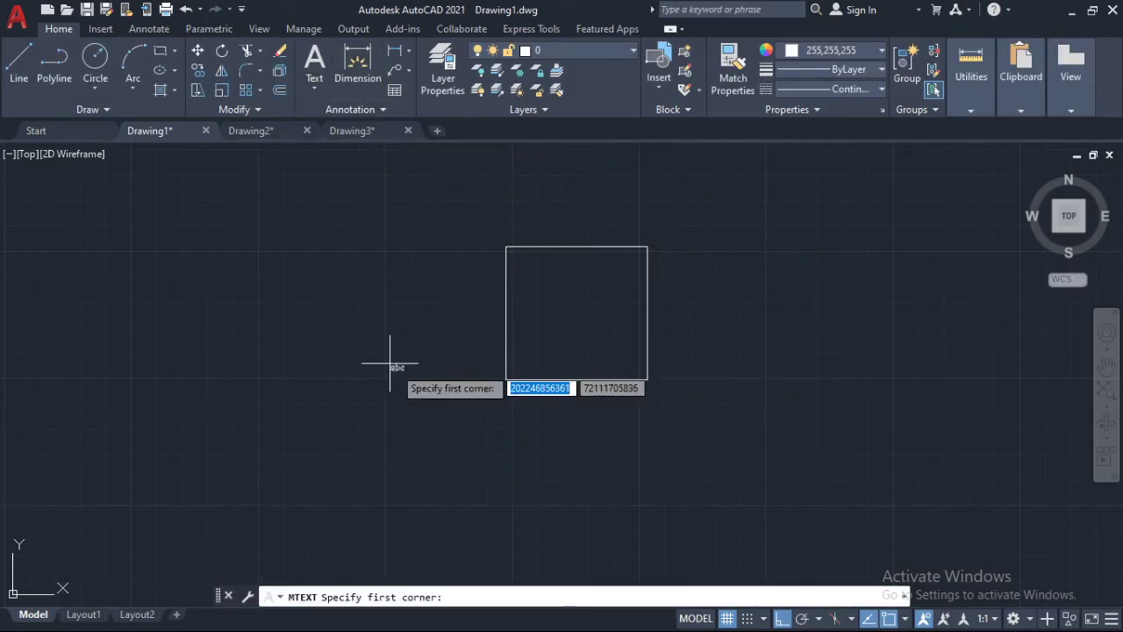
left_click(458, 371)
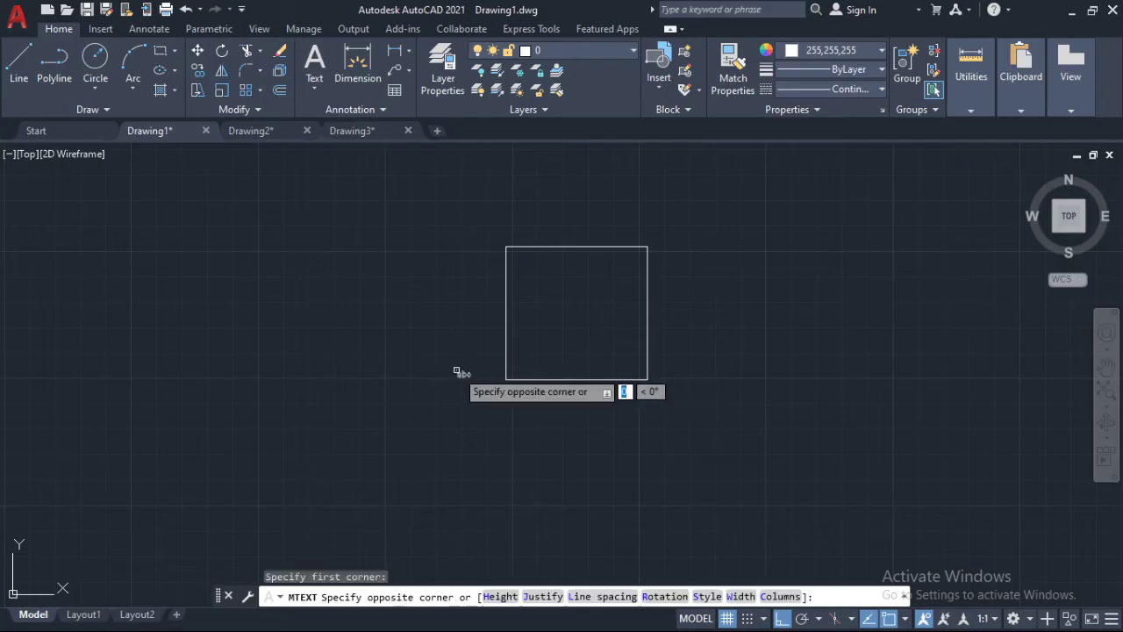
left_click(503, 408)
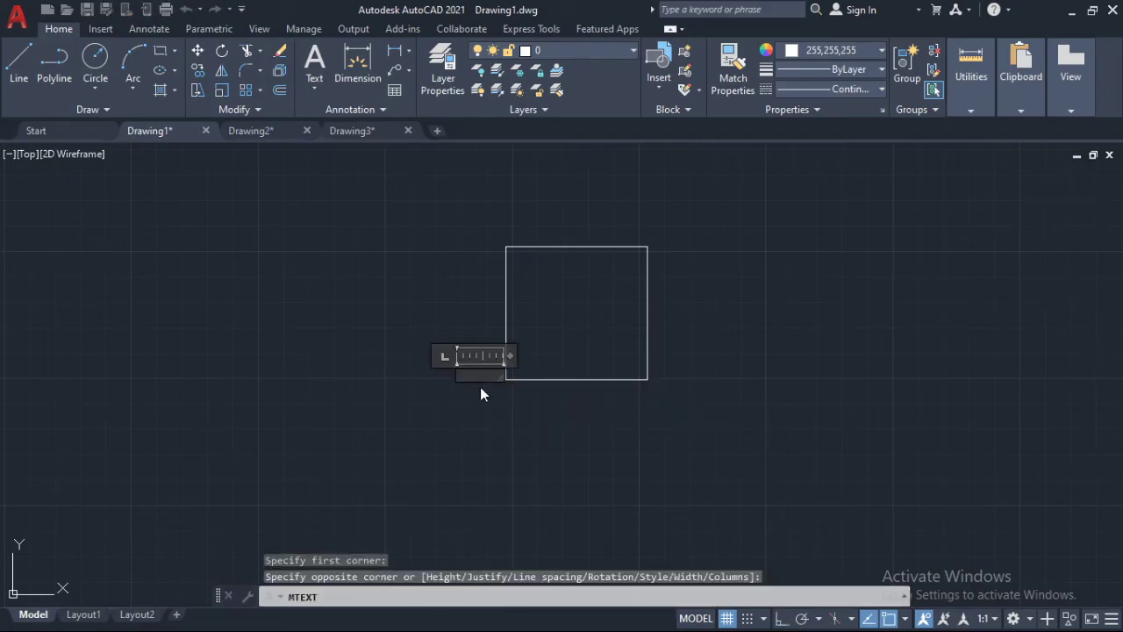
key("Escape")
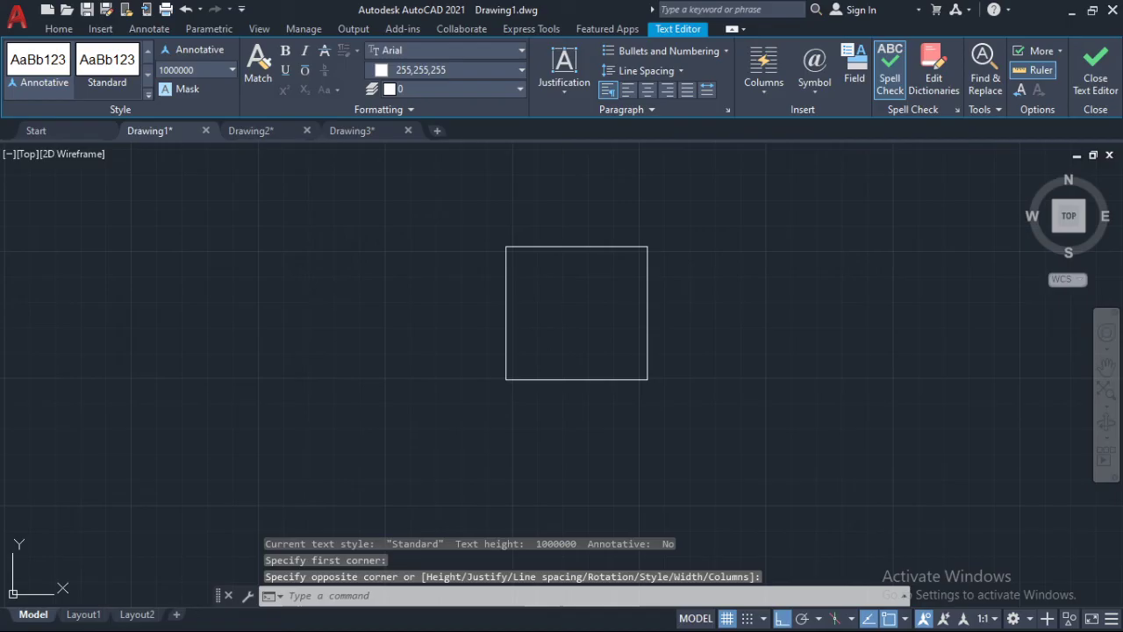
- Move the letter A horizontally to sit close beside the square's lower-left corner
scroll(457, 373, "up", 2)
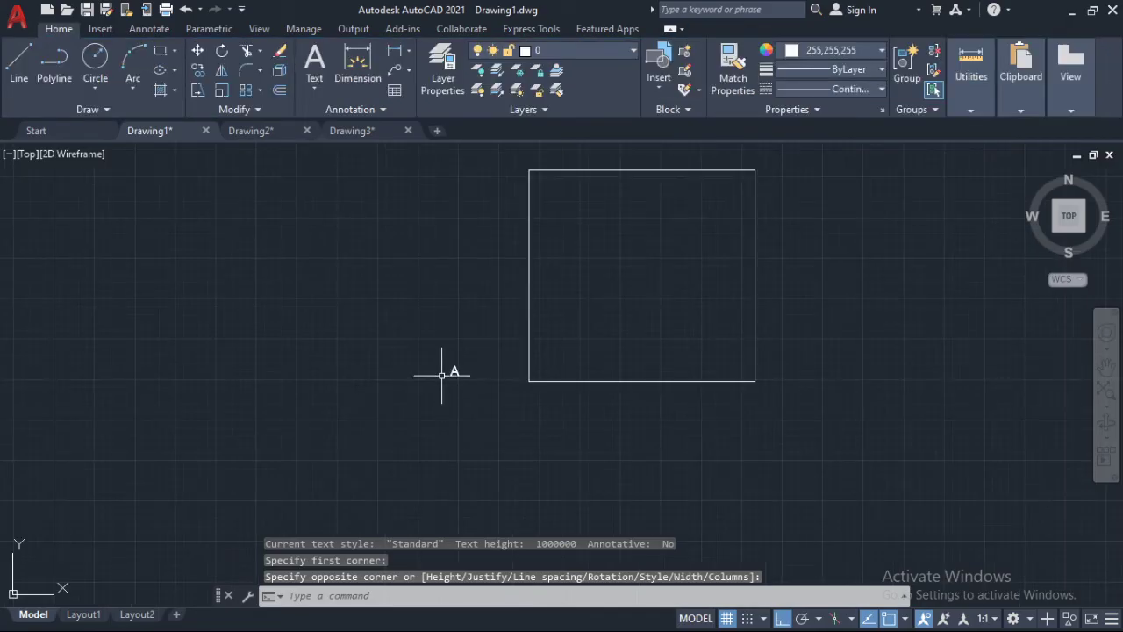
left_click(451, 368)
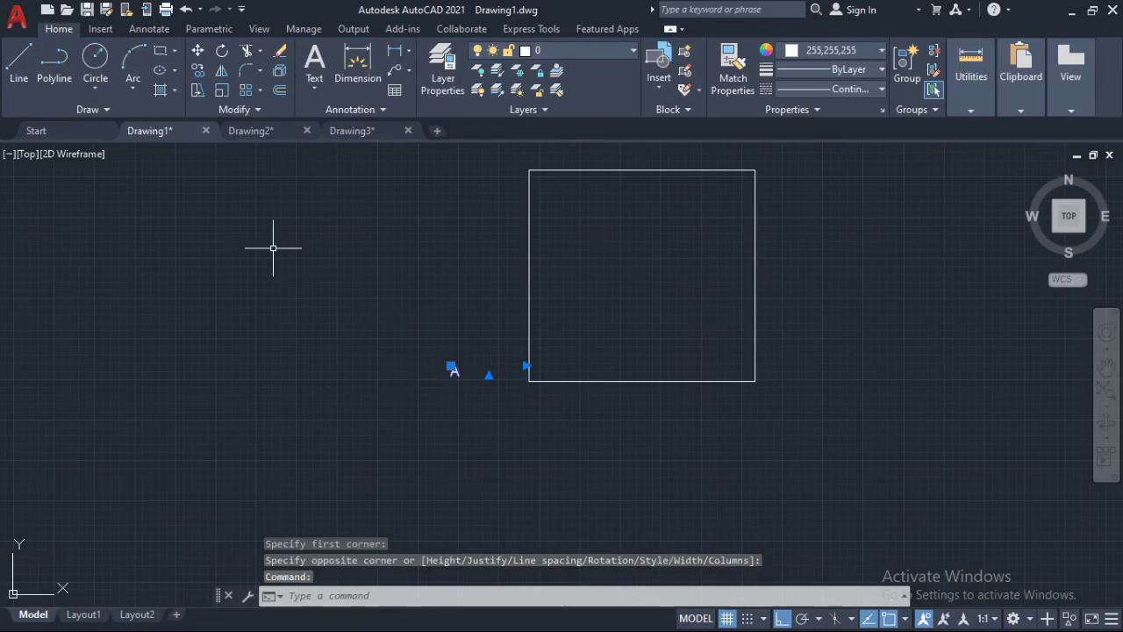
left_click(198, 50)
left_click(461, 371)
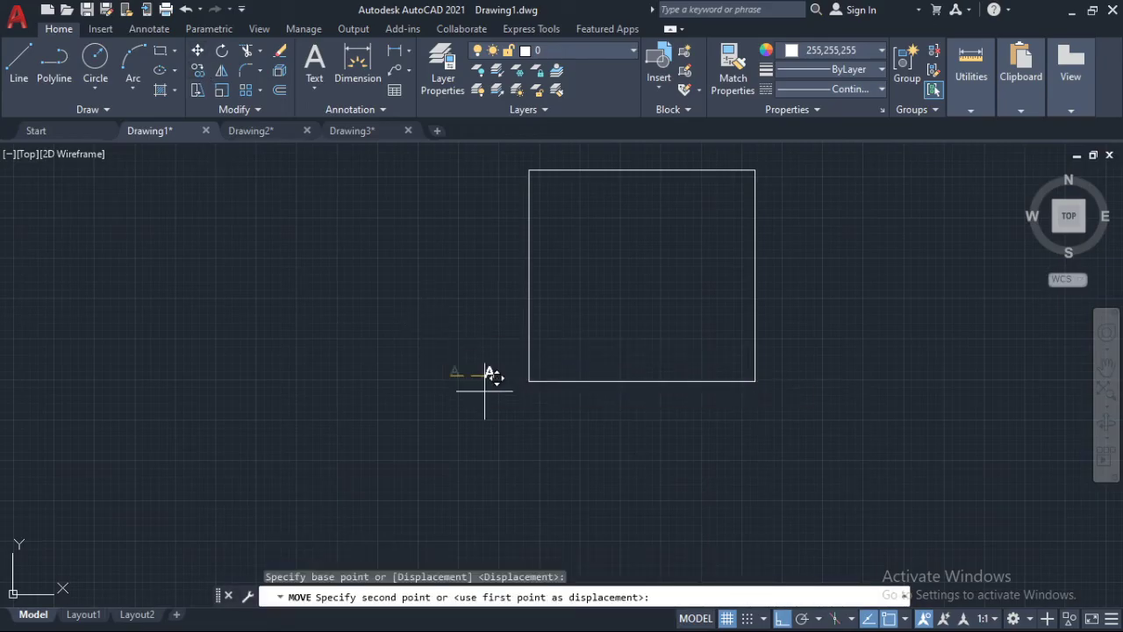
scroll(489, 375, "up", 3)
left_click(485, 403)
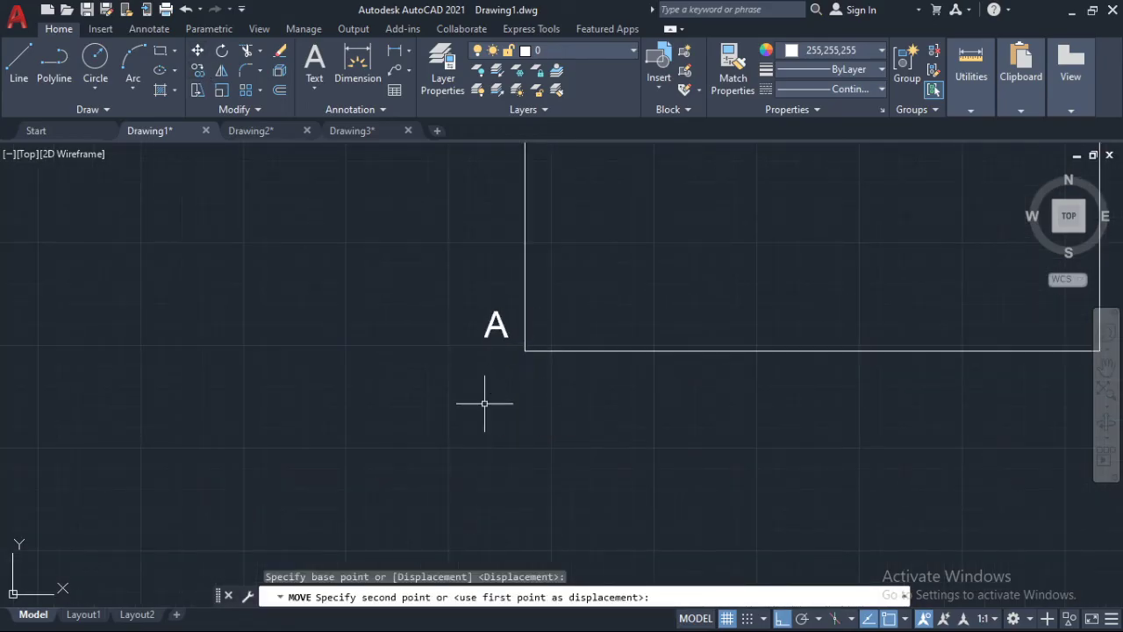
- Examine the legibility of the letter A relative to the square at different zoom levels
scroll(476, 313, "down", 6)
scroll(523, 265, "up", 4)
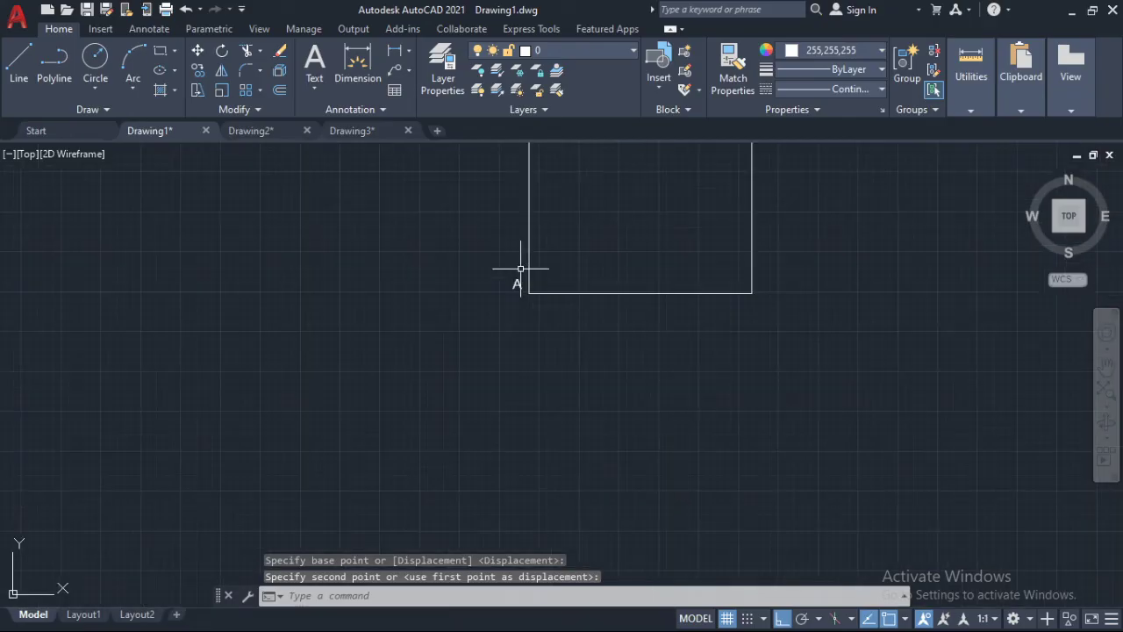
middle_click_drag(521, 263, 517, 376)
scroll(524, 324, "down", 2)
scroll(502, 399, "up", 2)
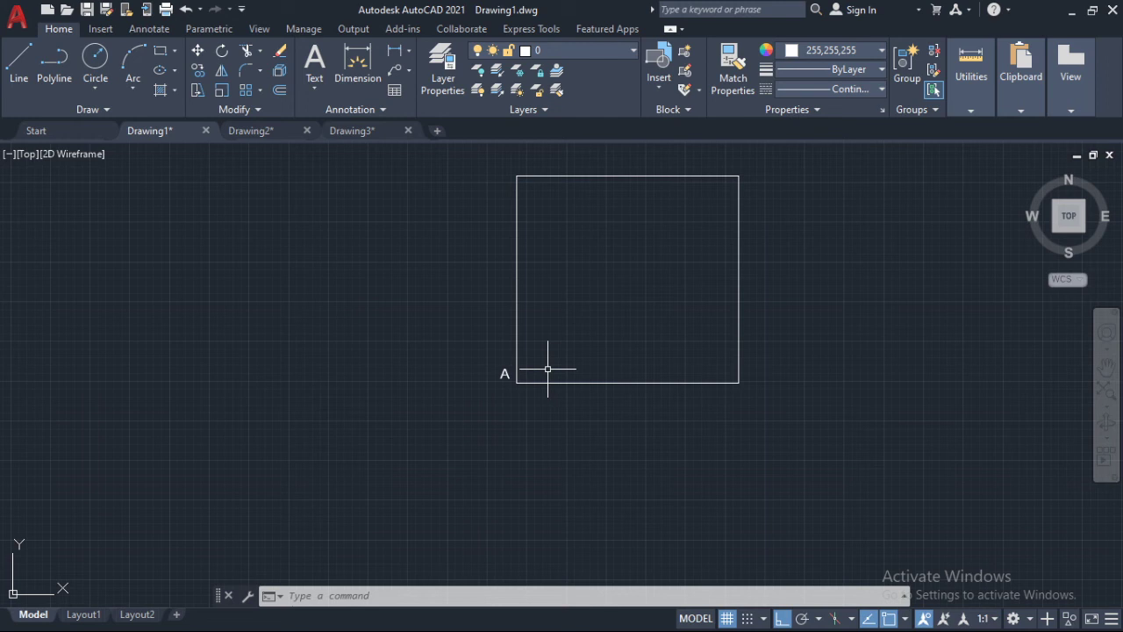
scroll(560, 327, "down", 2)
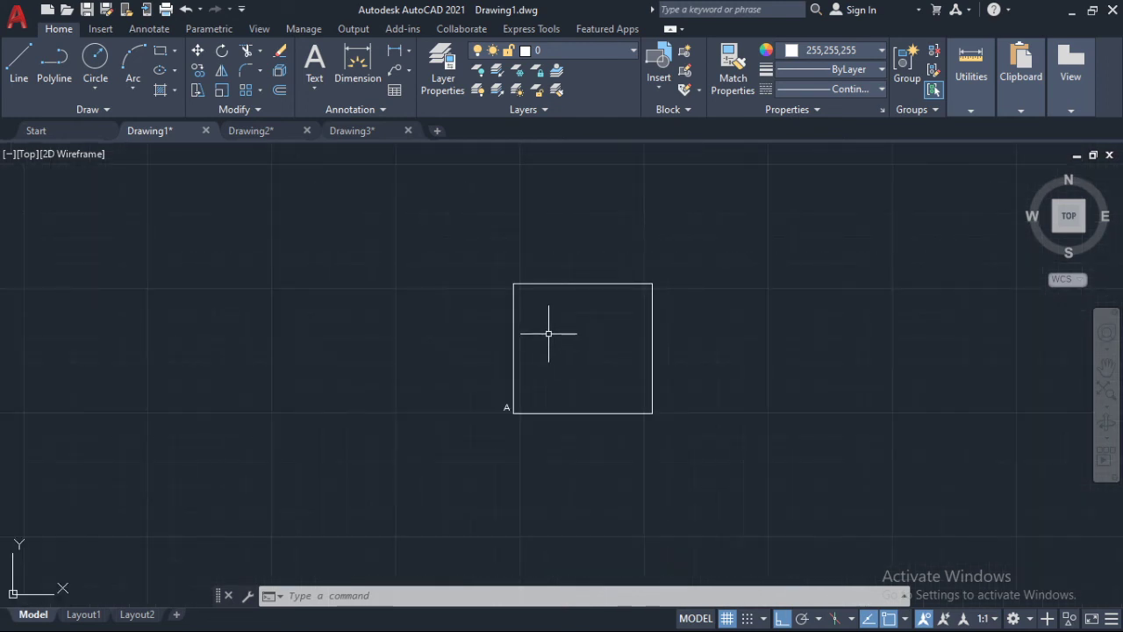
scroll(504, 417, "up", 2)
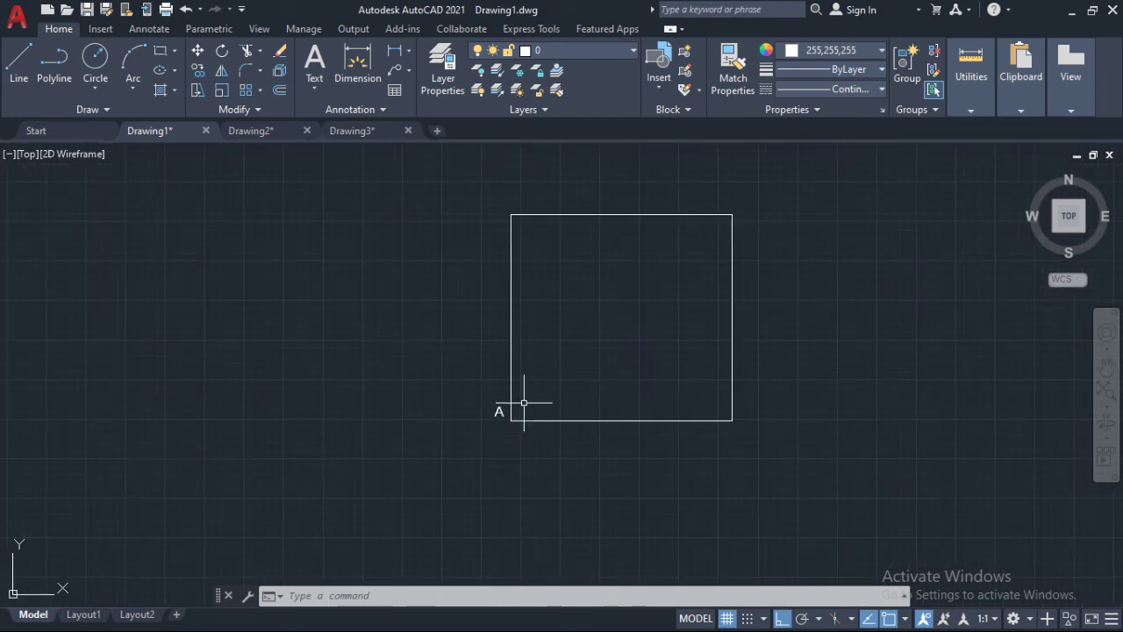
scroll(641, 242, "down", 2)
scroll(527, 351, "down", 2)
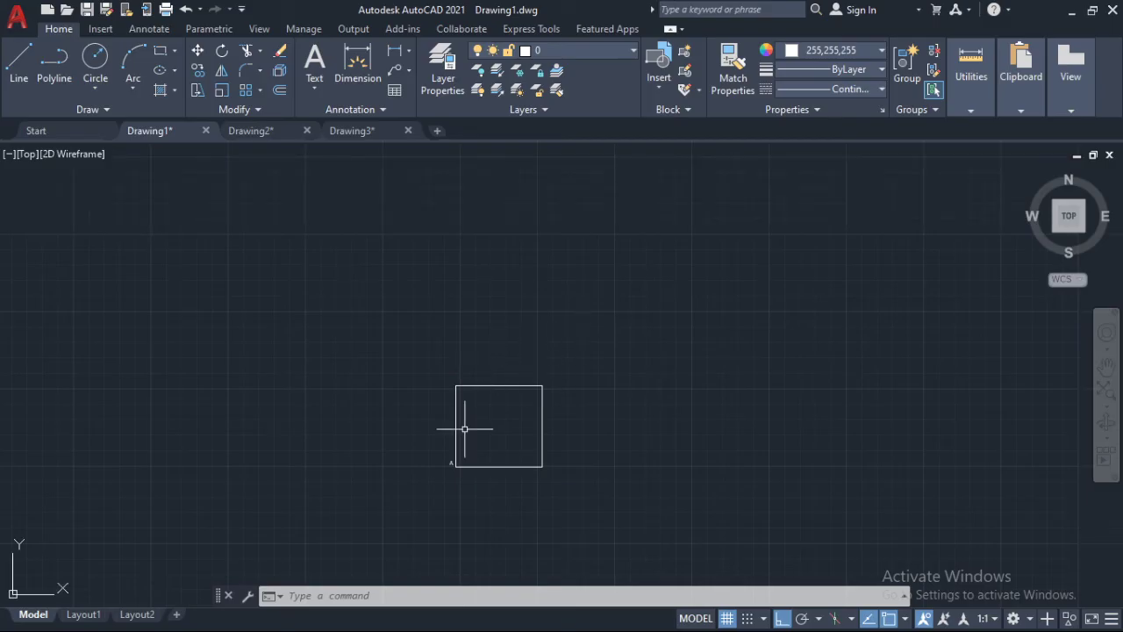
scroll(485, 442, "up", 2)
middle_click_drag(447, 454, 518, 379)
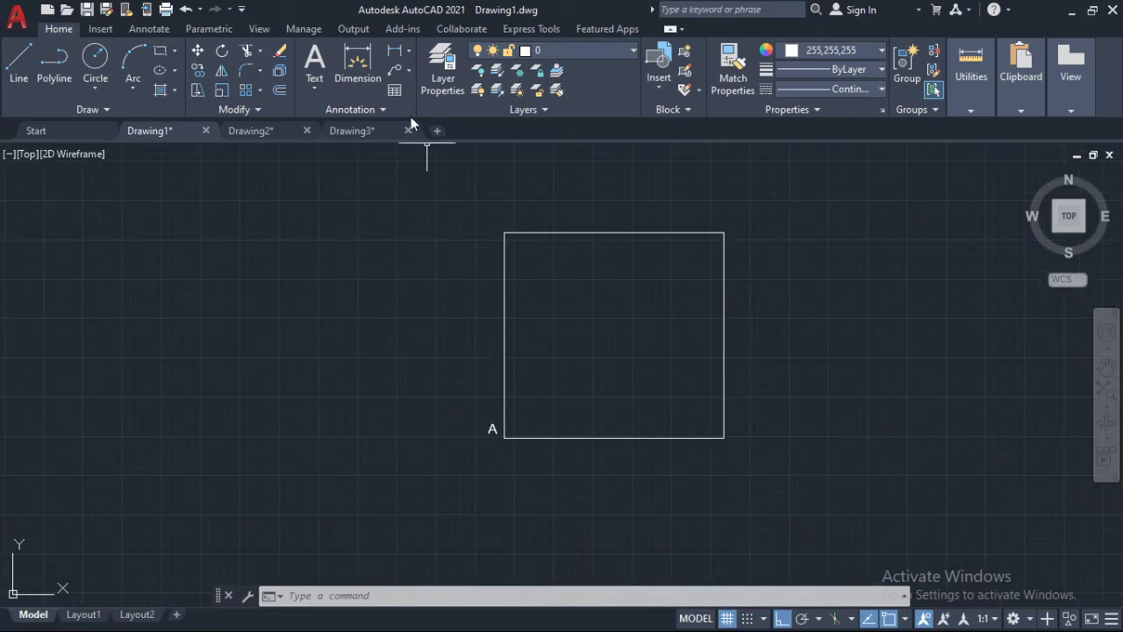
- Check the text heights offered for a new multiline text near the square's upper-left corner, then cancel the text
left_click(315, 86)
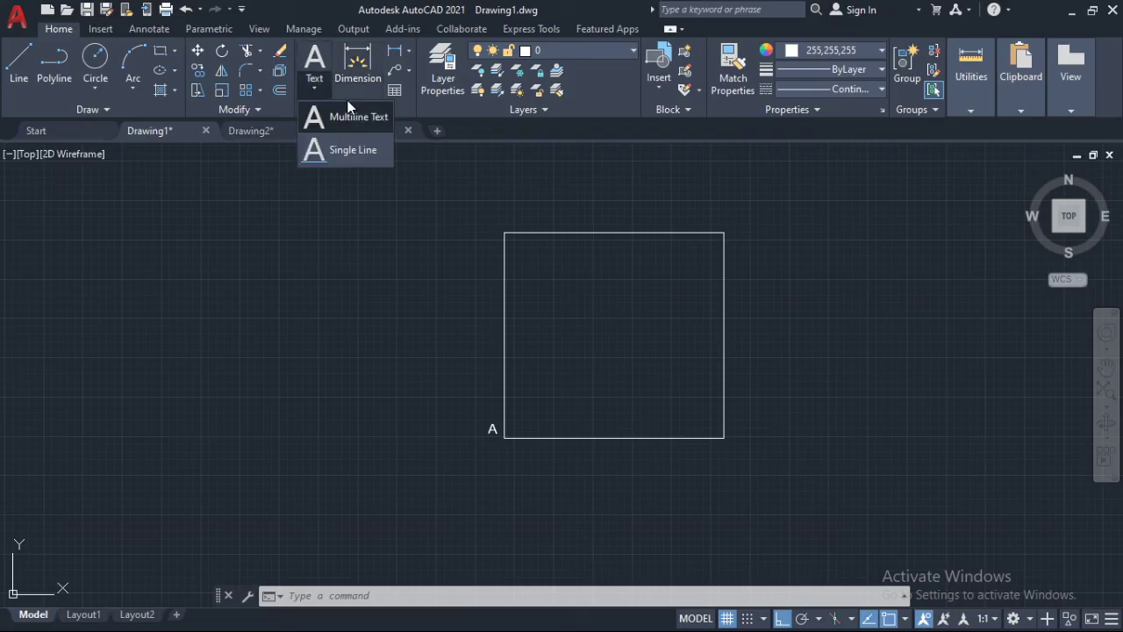
left_click(334, 115)
left_click(387, 210)
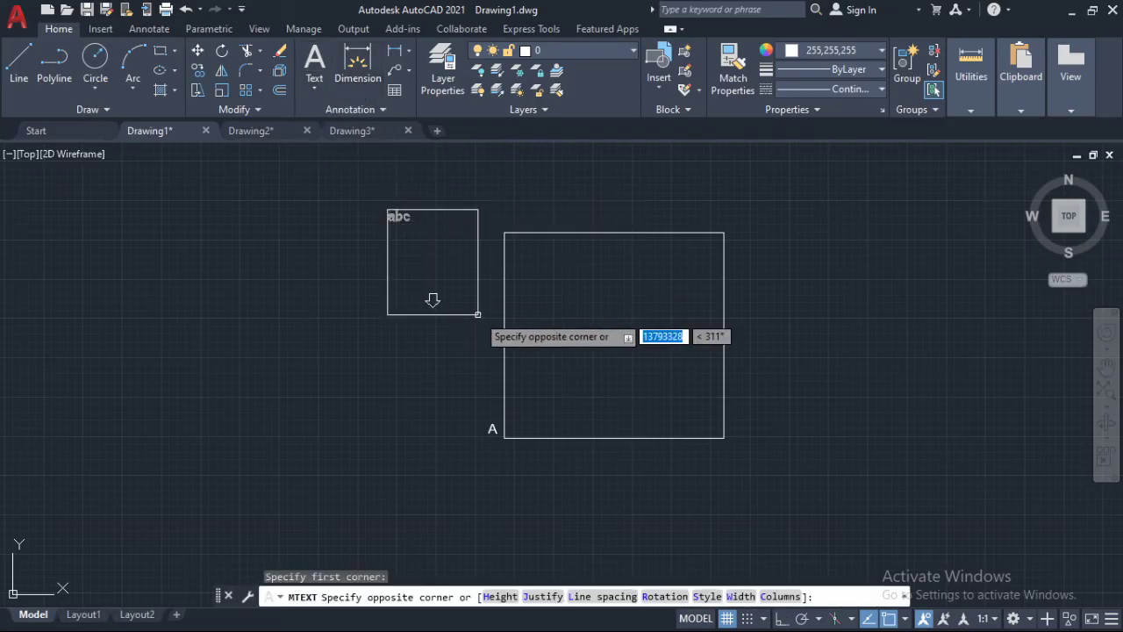
left_click(479, 227)
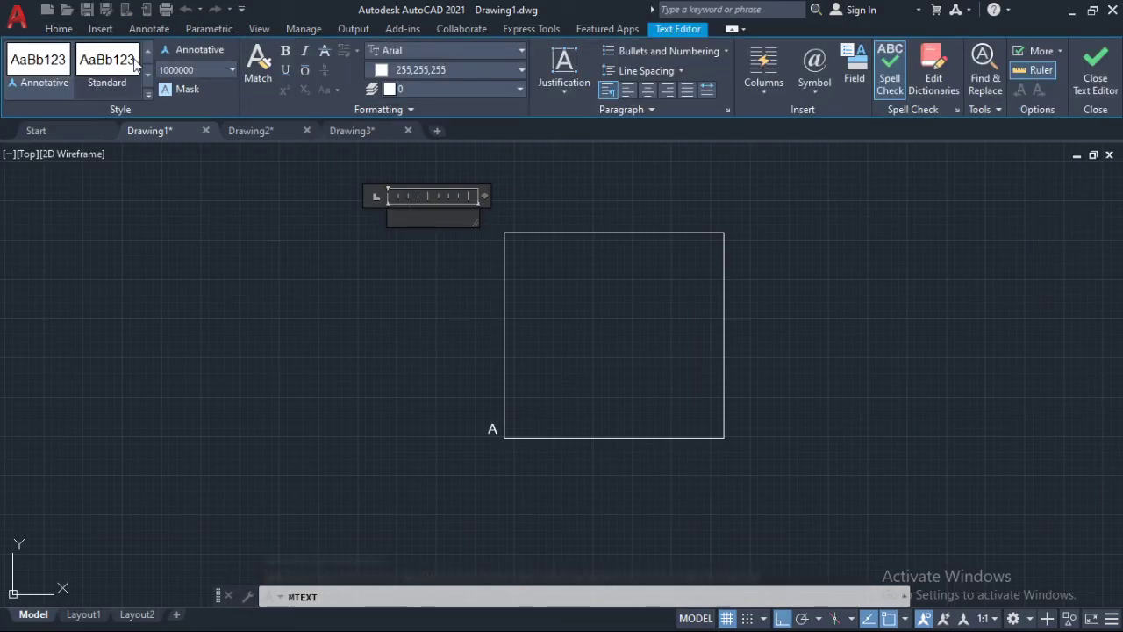
left_click(234, 72)
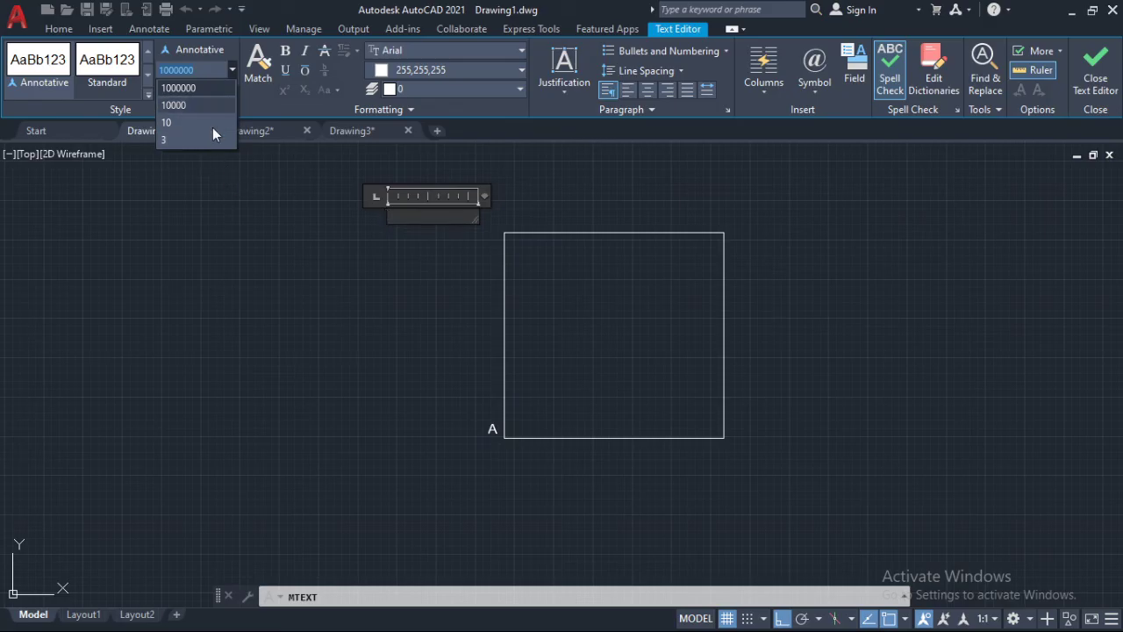
left_click(232, 218)
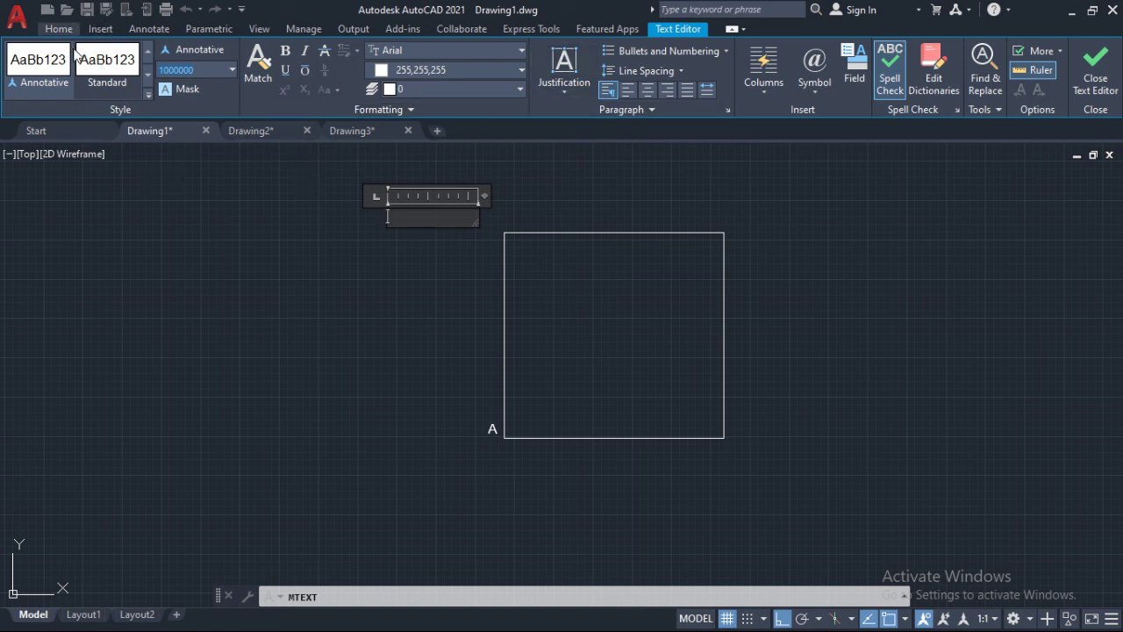
left_click(292, 283)
key("Escape")
key("Escape")
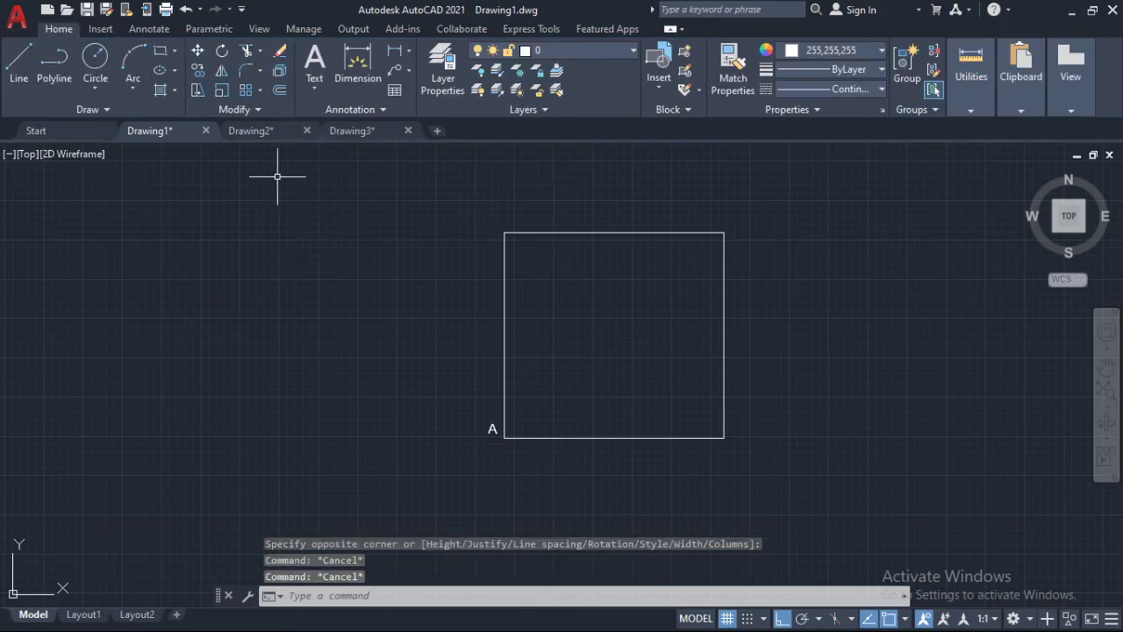
- Review the Standard text style's height in the text style settings and close them without changes
left_click(334, 117)
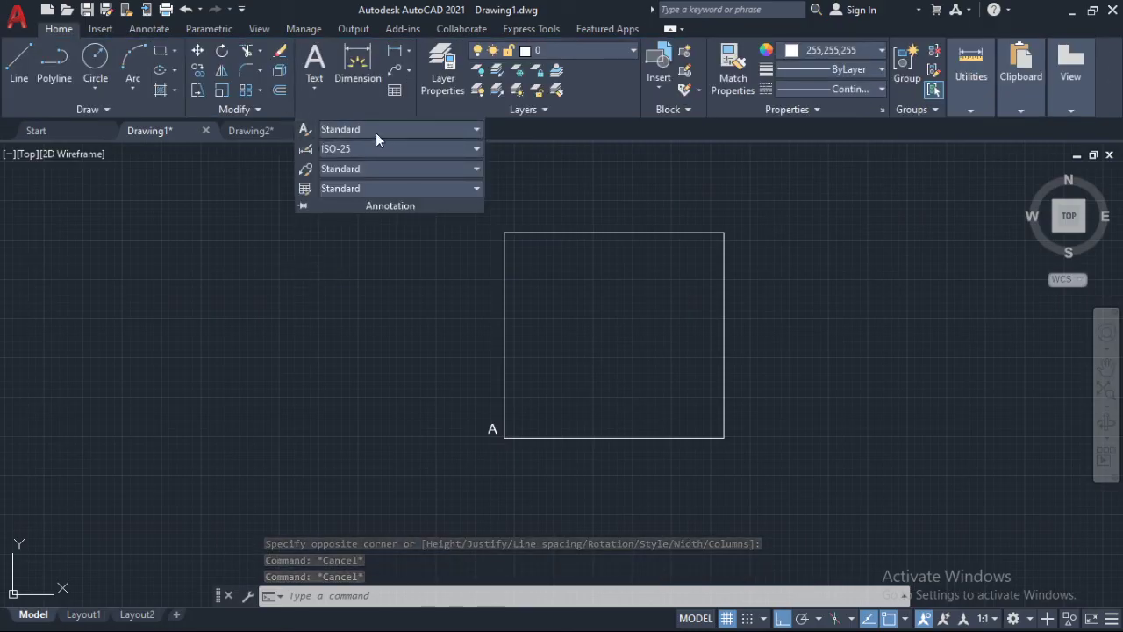
left_click(376, 132)
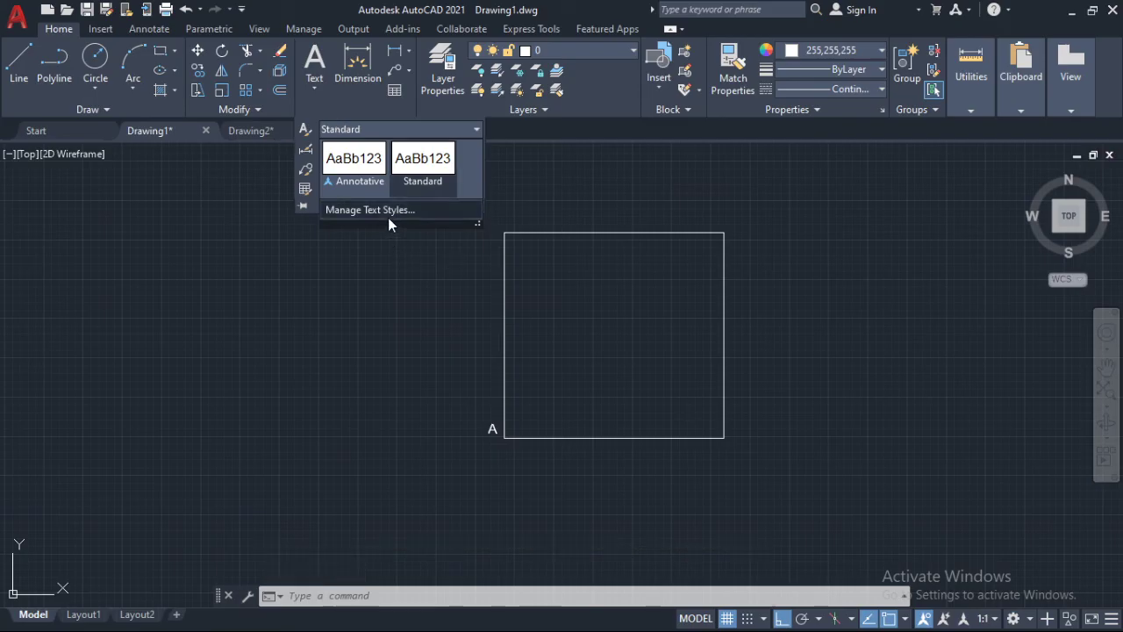
left_click(389, 218)
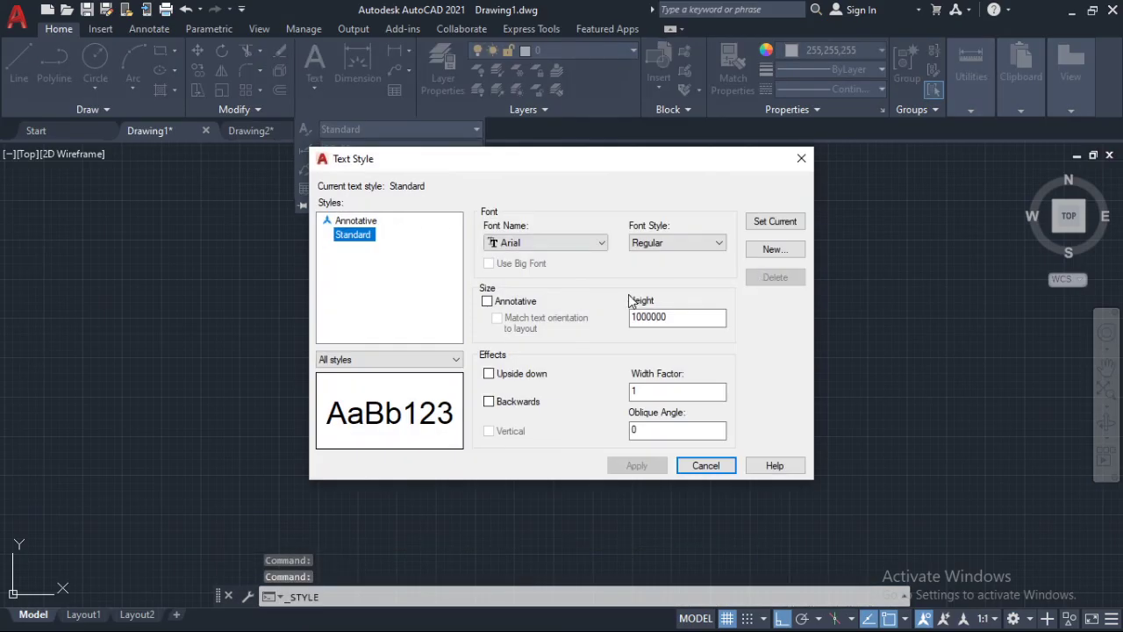
left_click(801, 158)
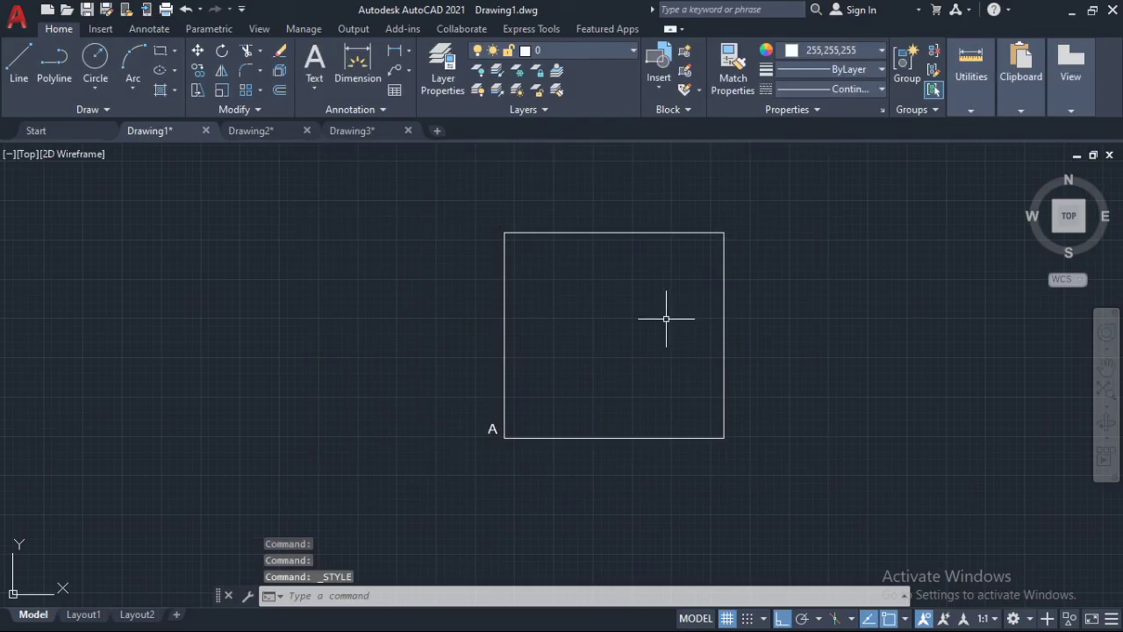